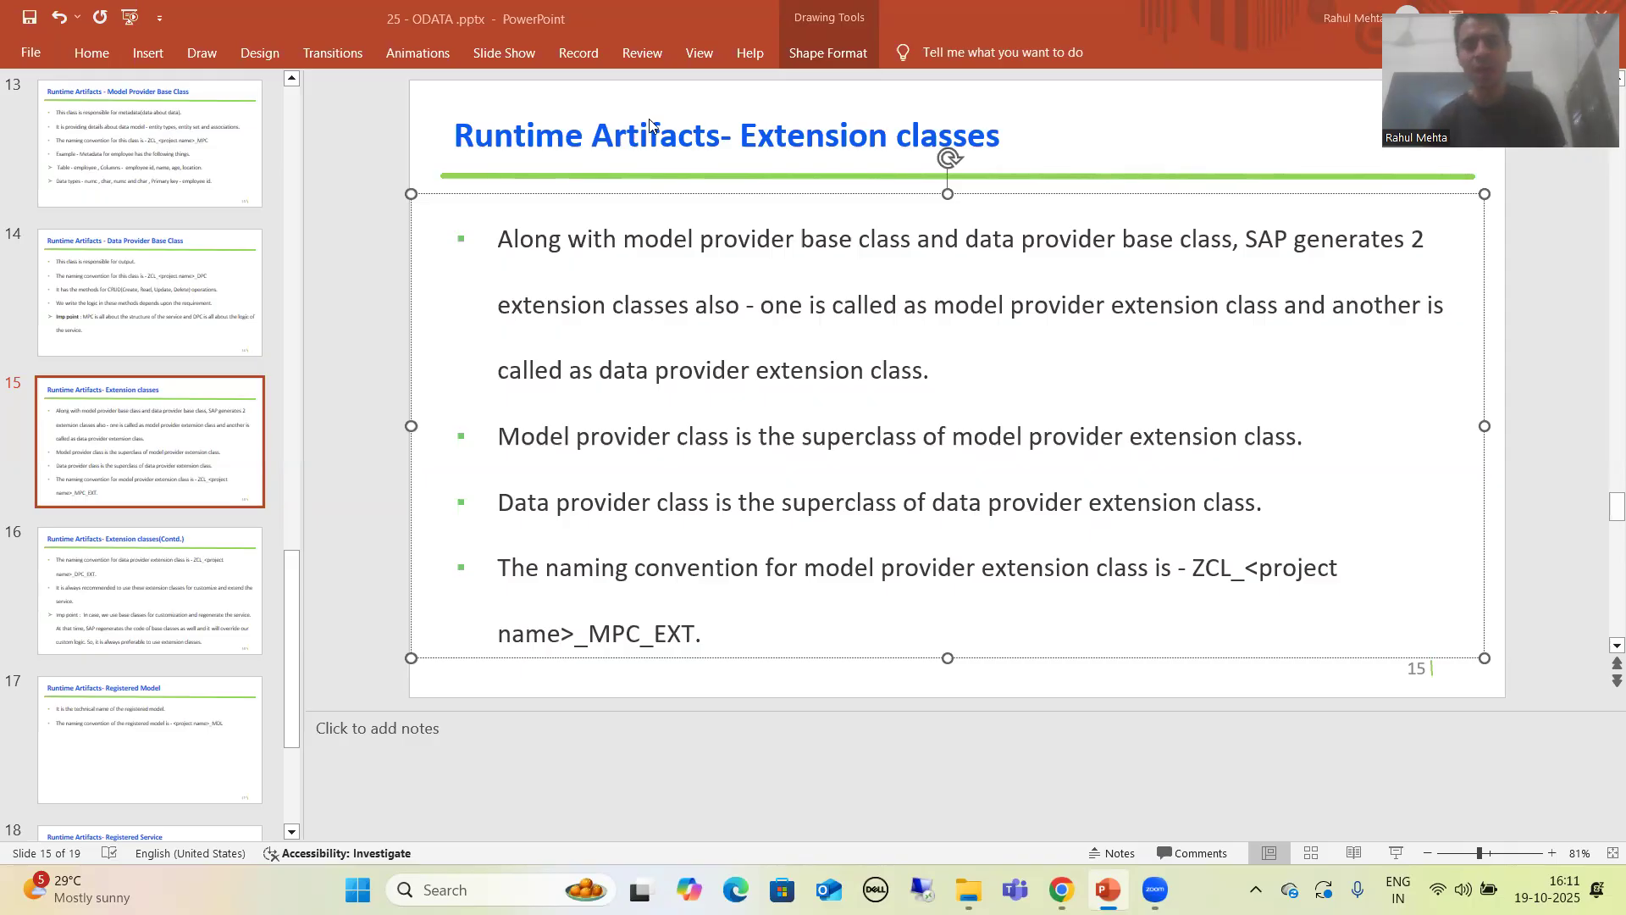
Review slides 14 to 16 on the data provider base class and the extension classes, including their superclasses and naming conventions.
click(132, 302)
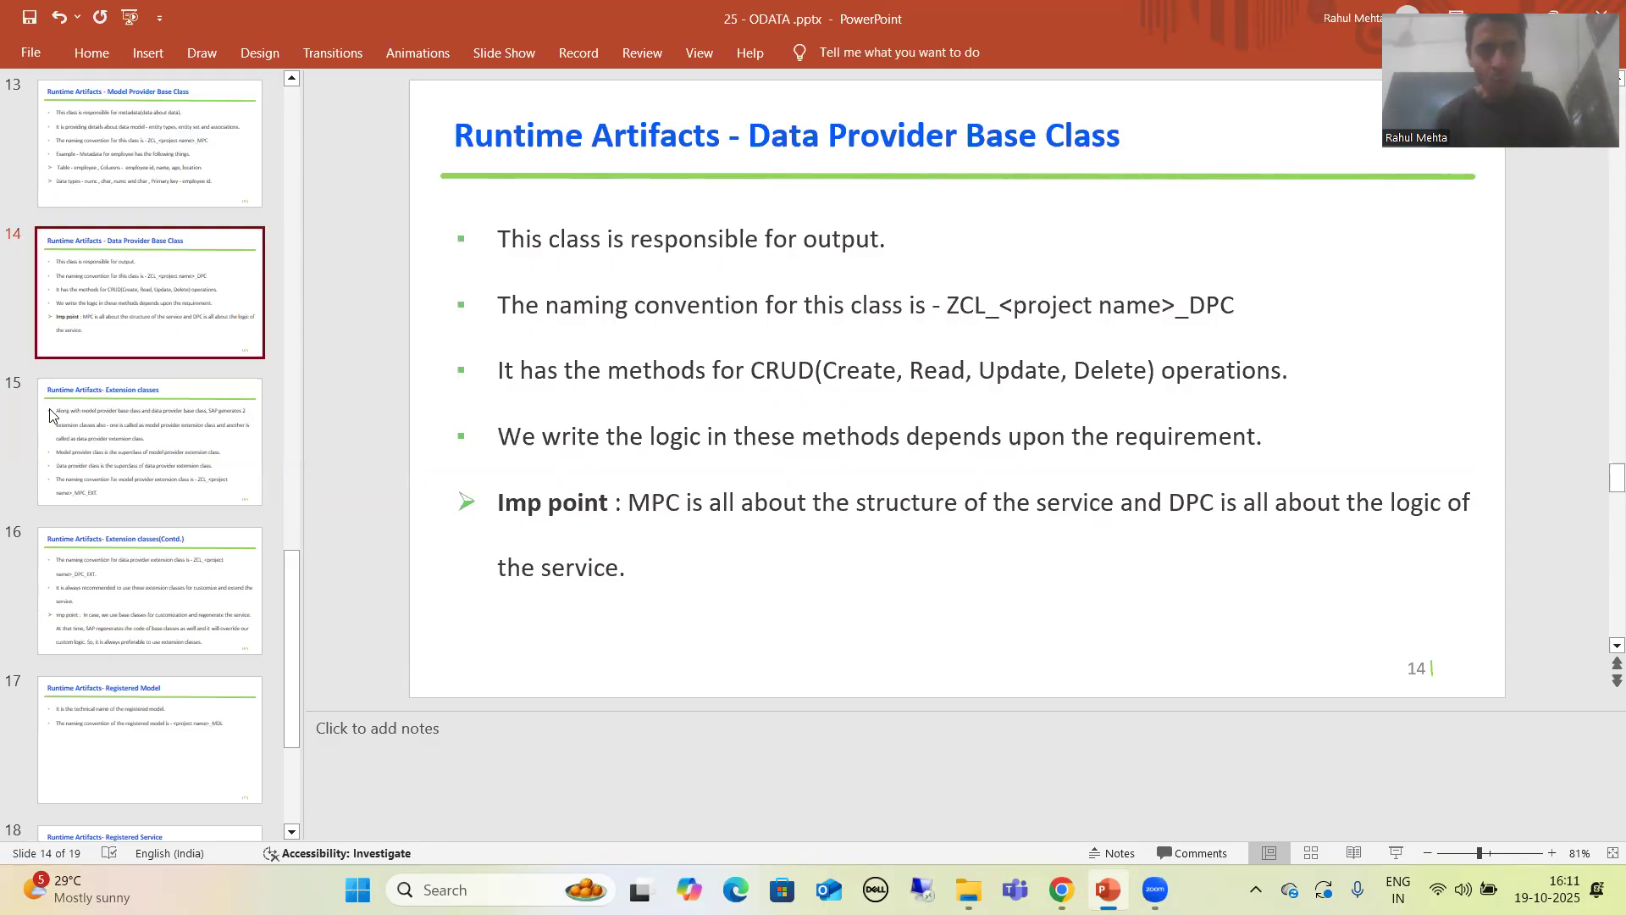
click(136, 456)
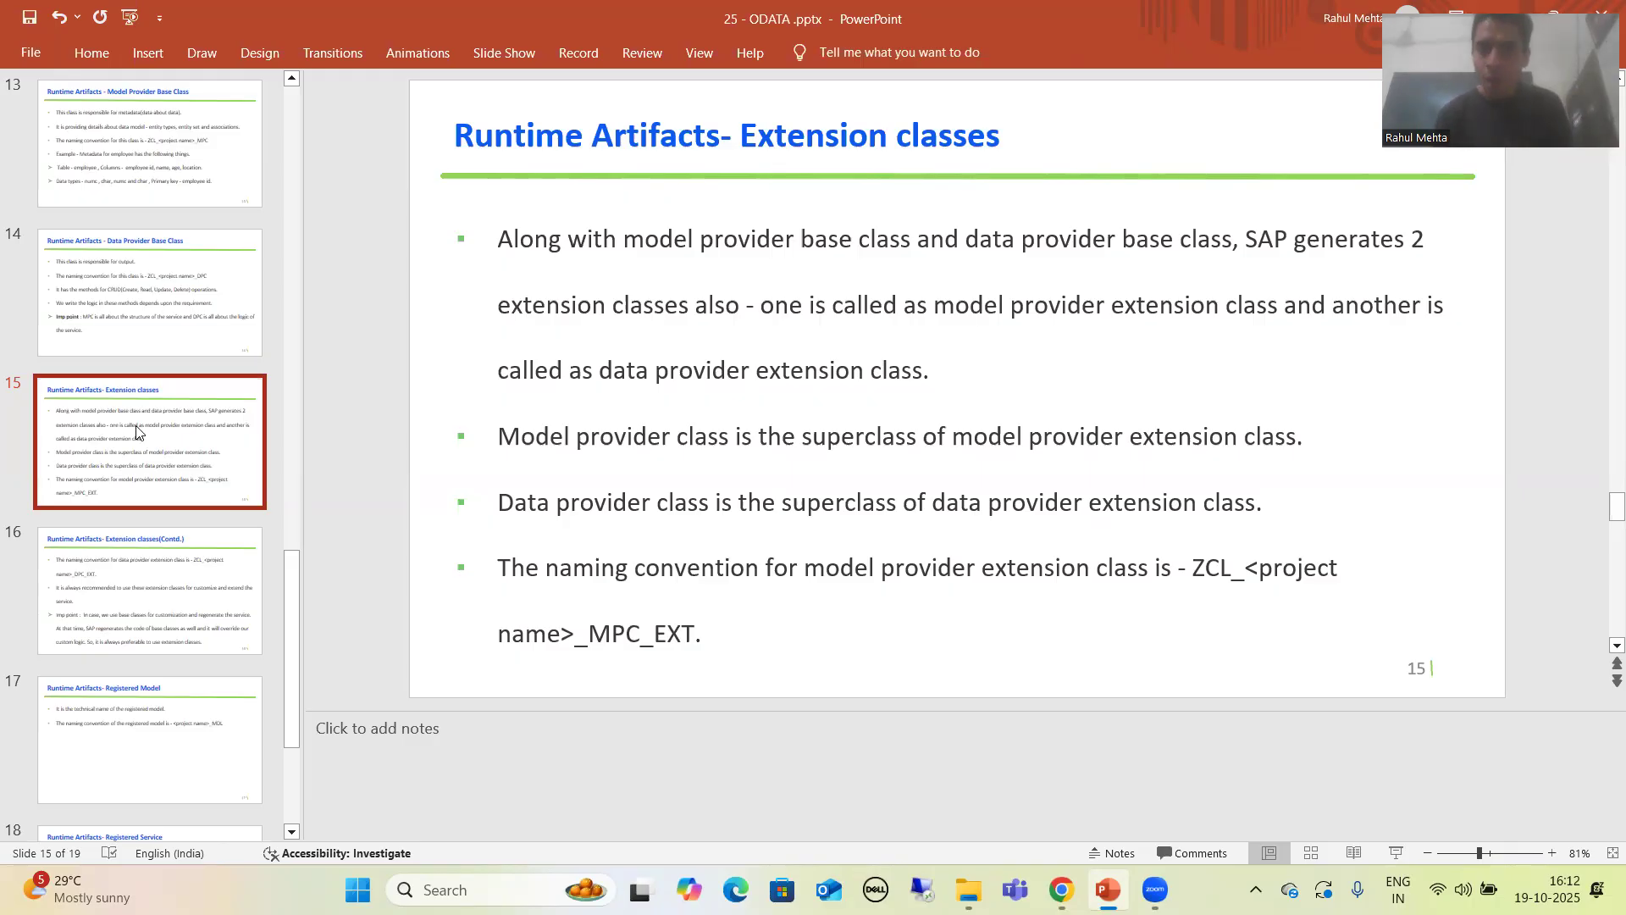
click(707, 438)
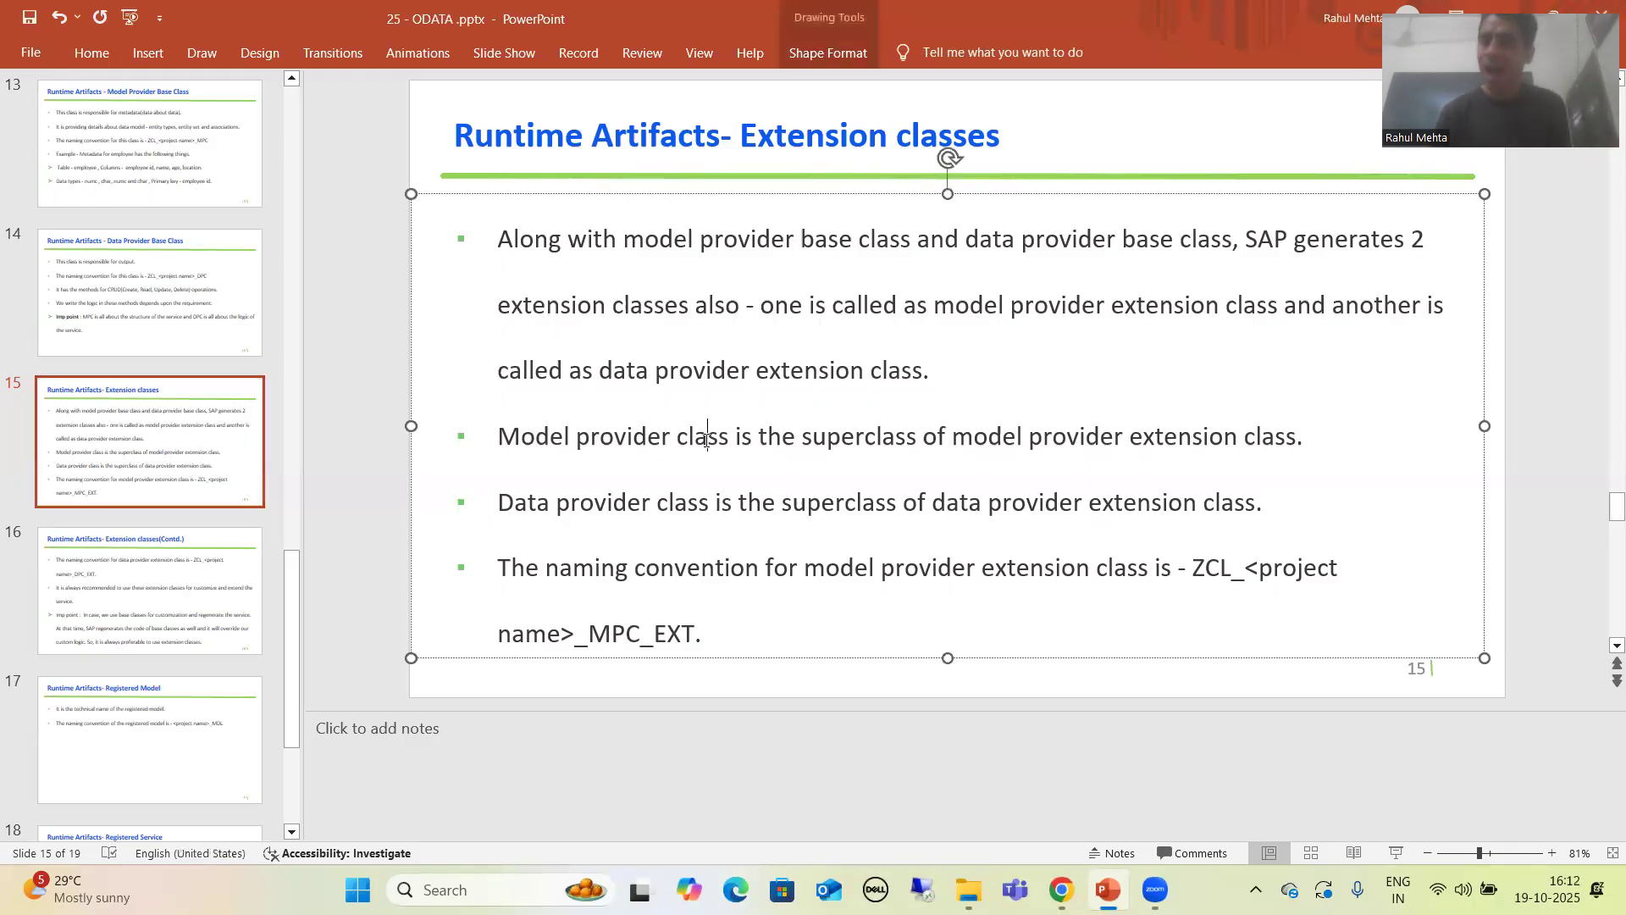
click(1086, 441)
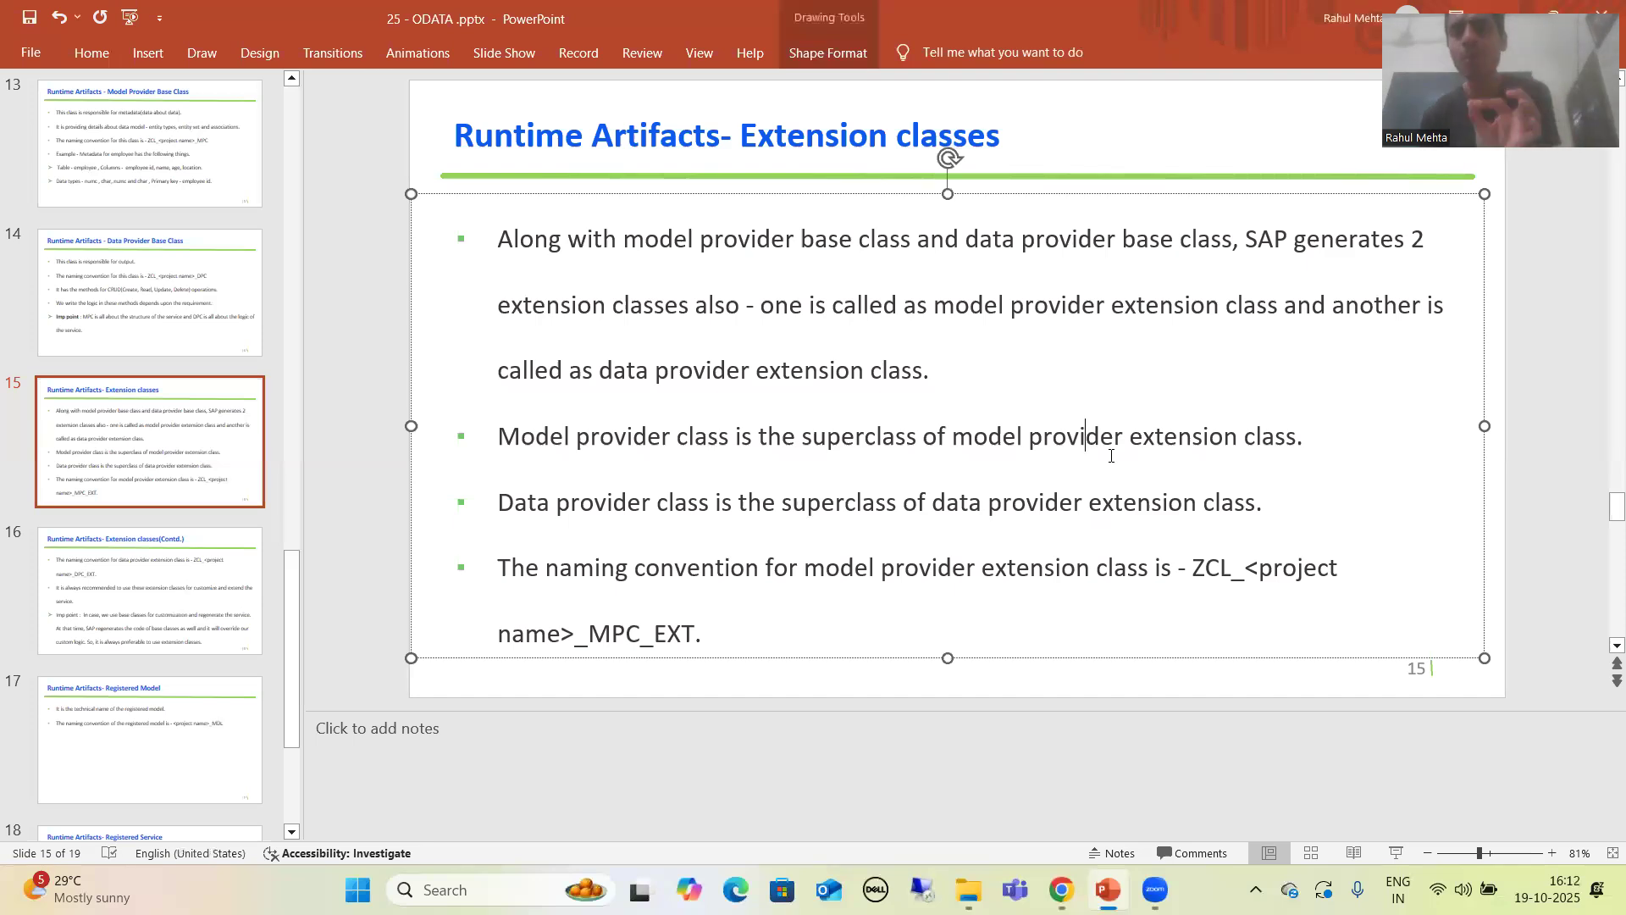
click(1038, 507)
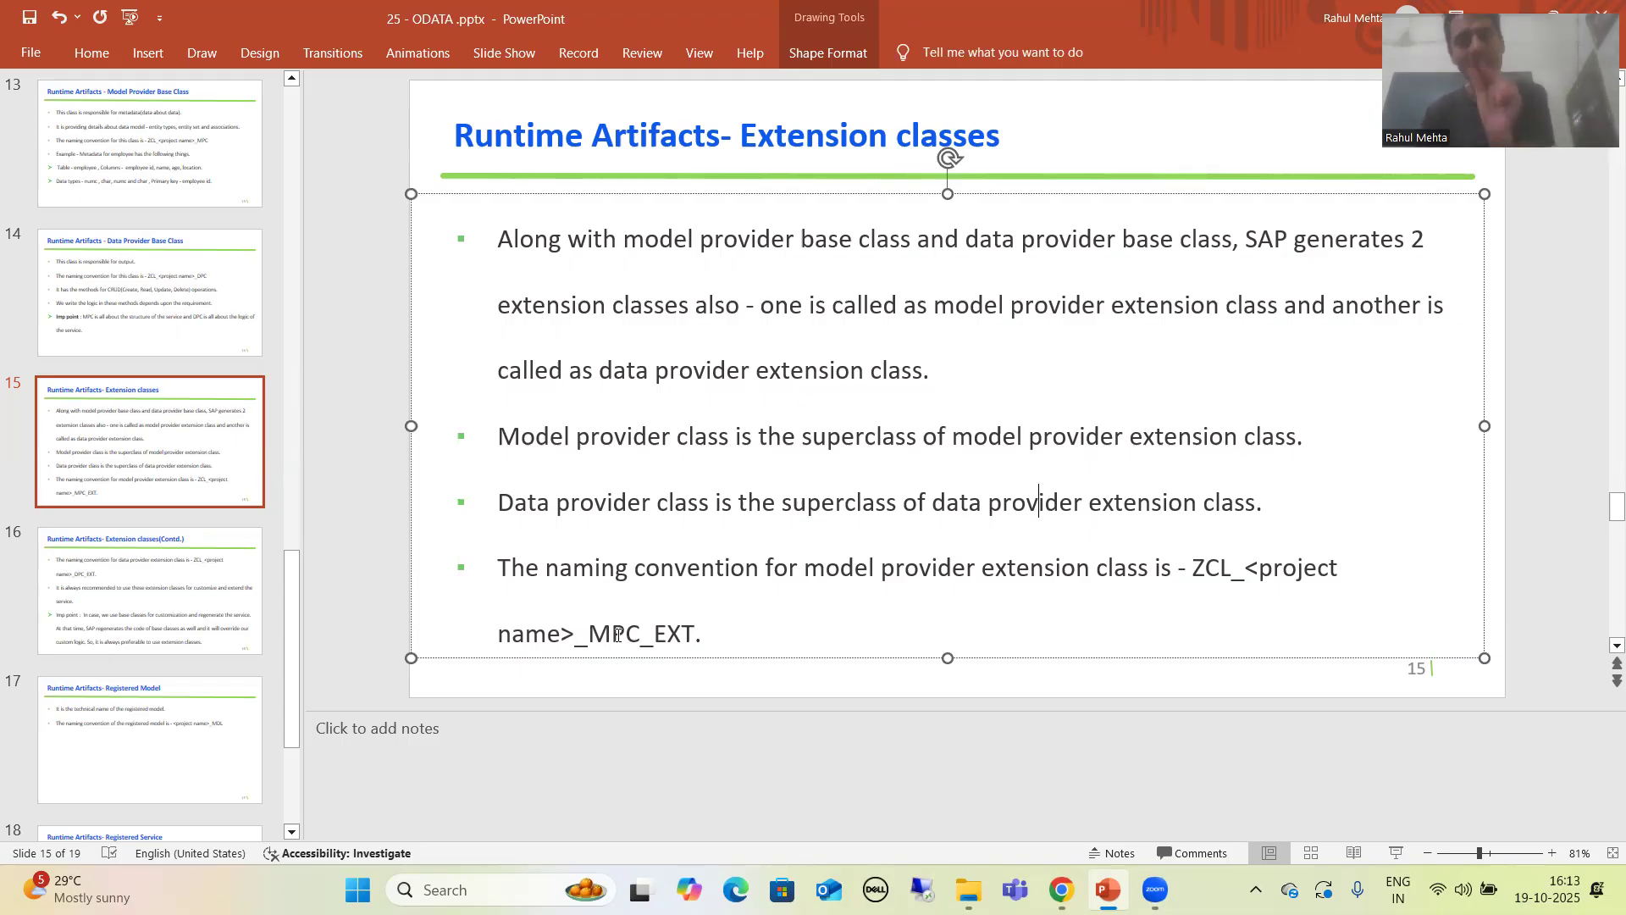
click(122, 595)
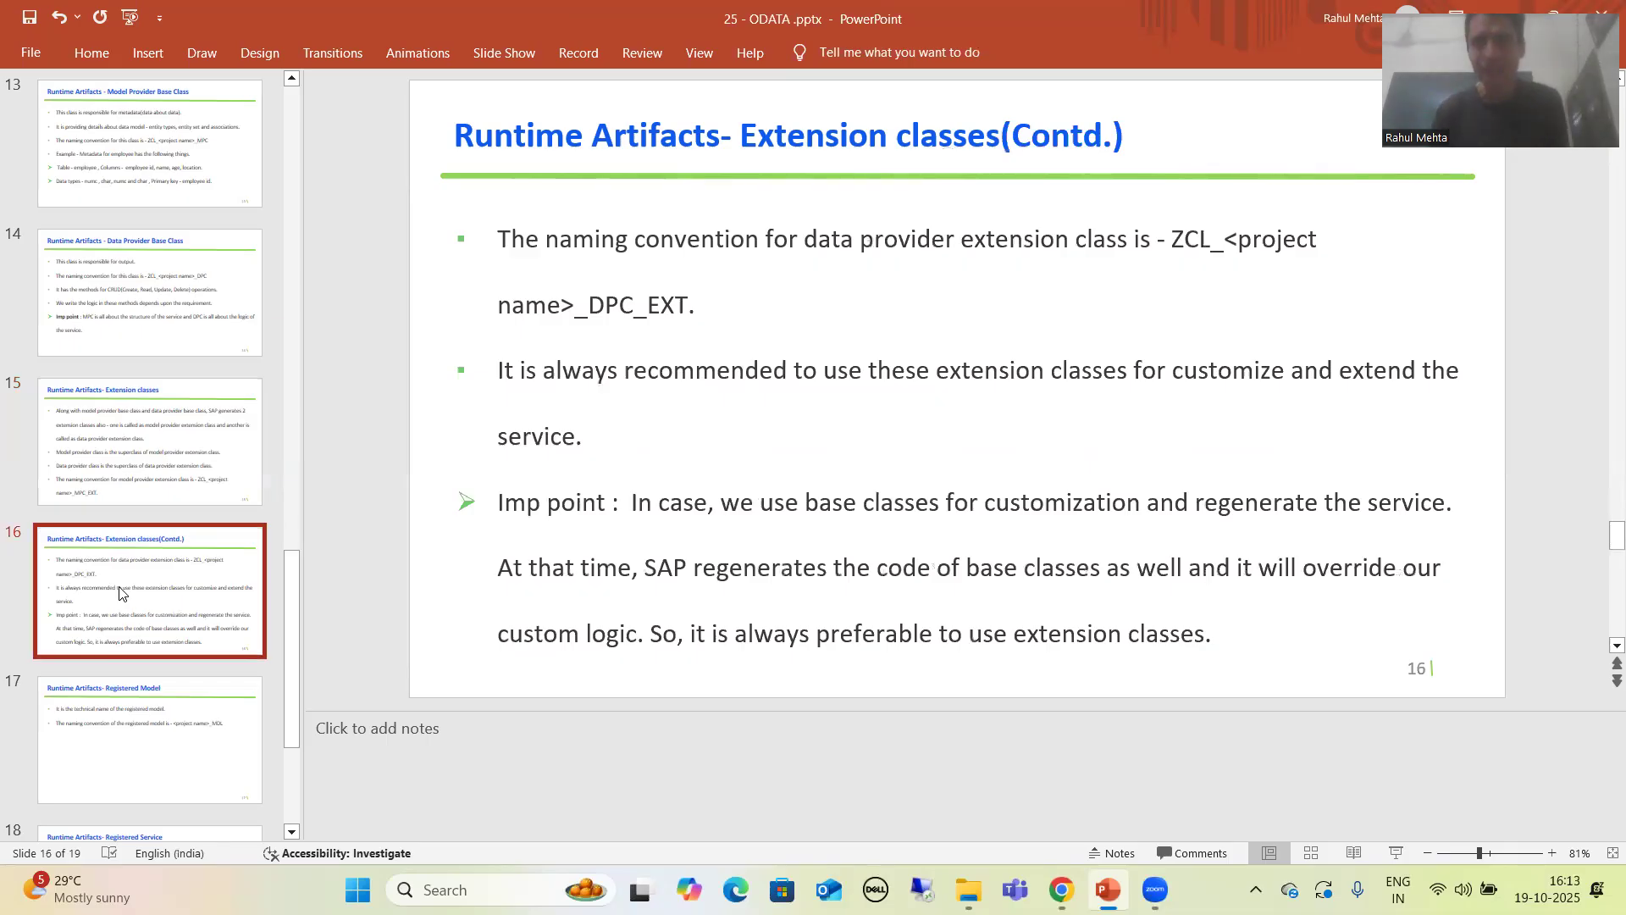
click(608, 312)
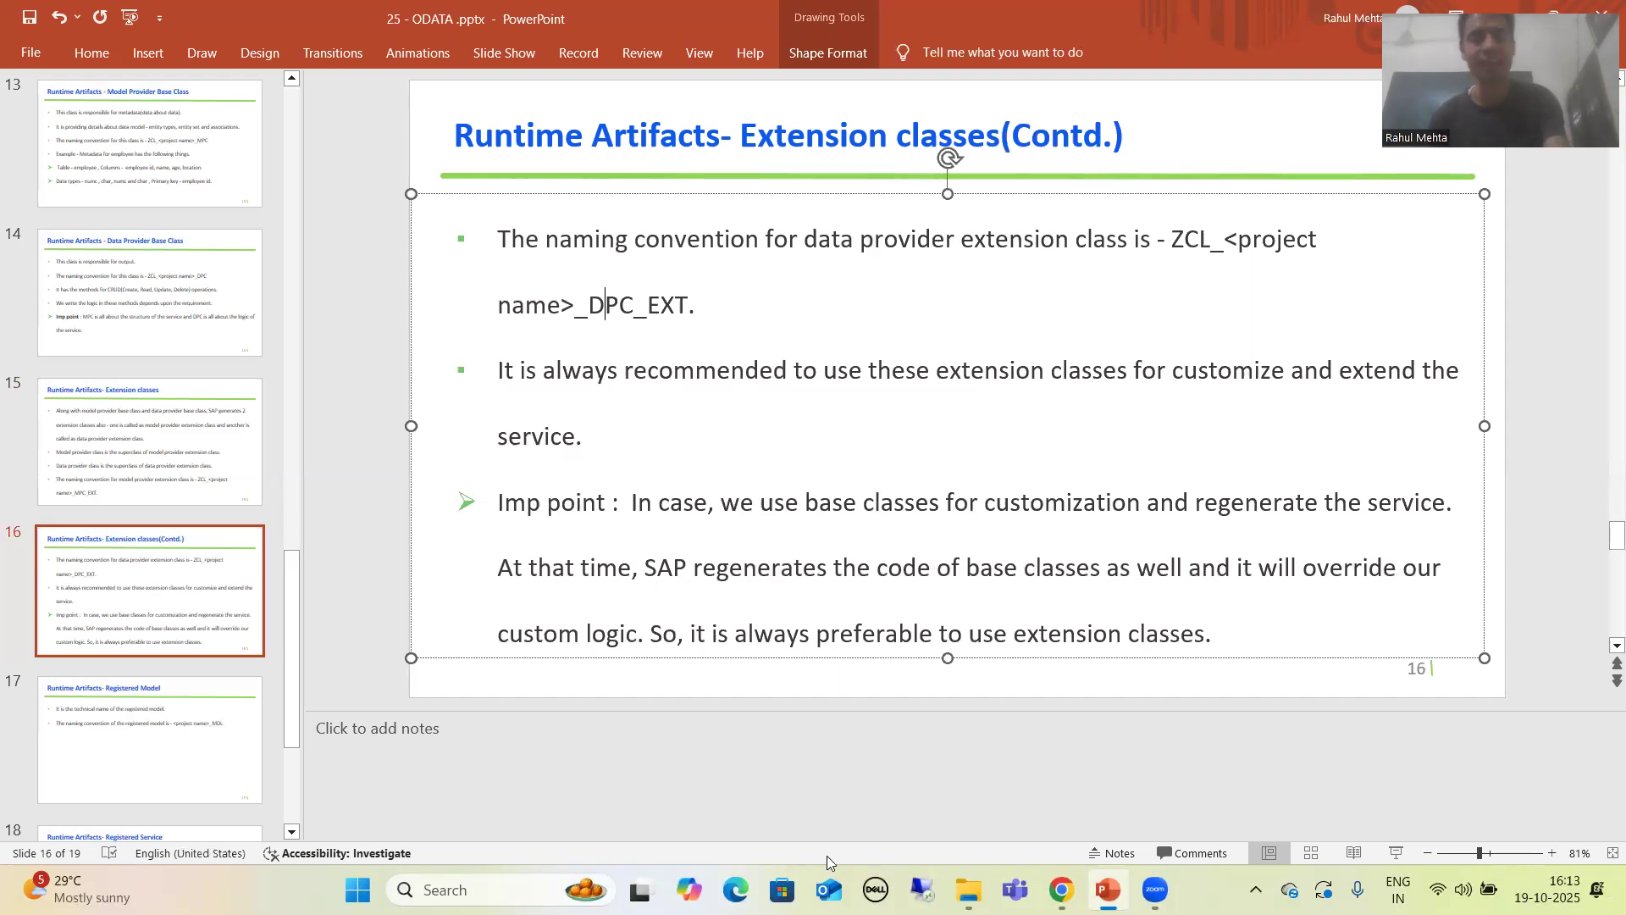
Switch to Chrome and bring up the remote SAP session with the Class Builder initial screen.
key(alt+Tab)
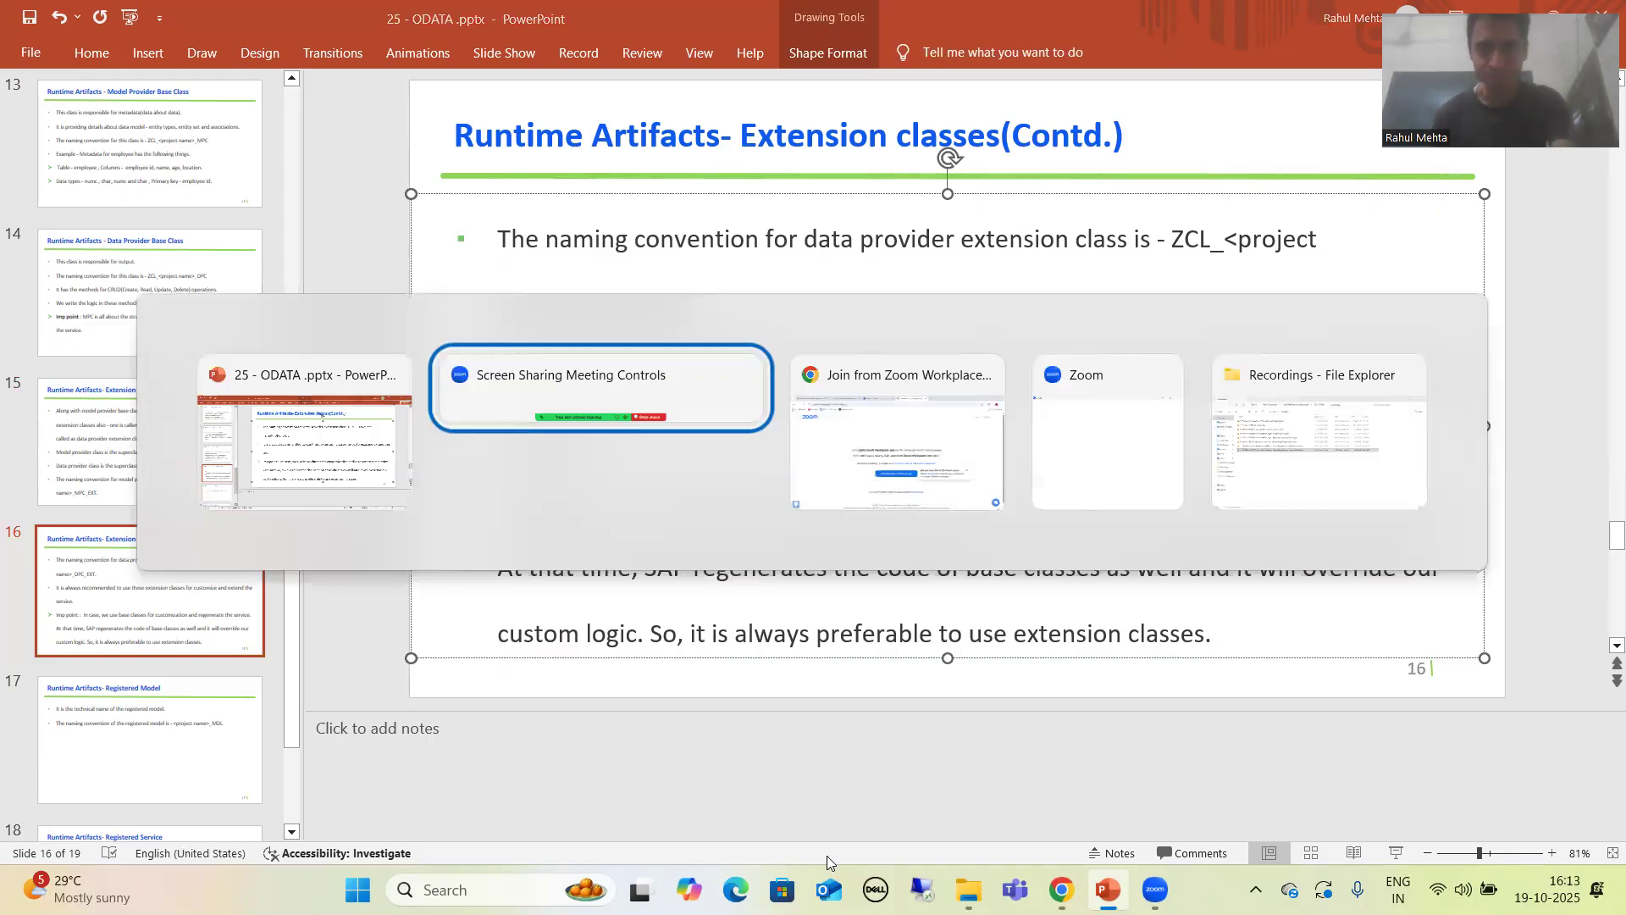
key(alt+Tab)
key(alt+Tab)
key(alt+Tab)
key(alt+Tab)
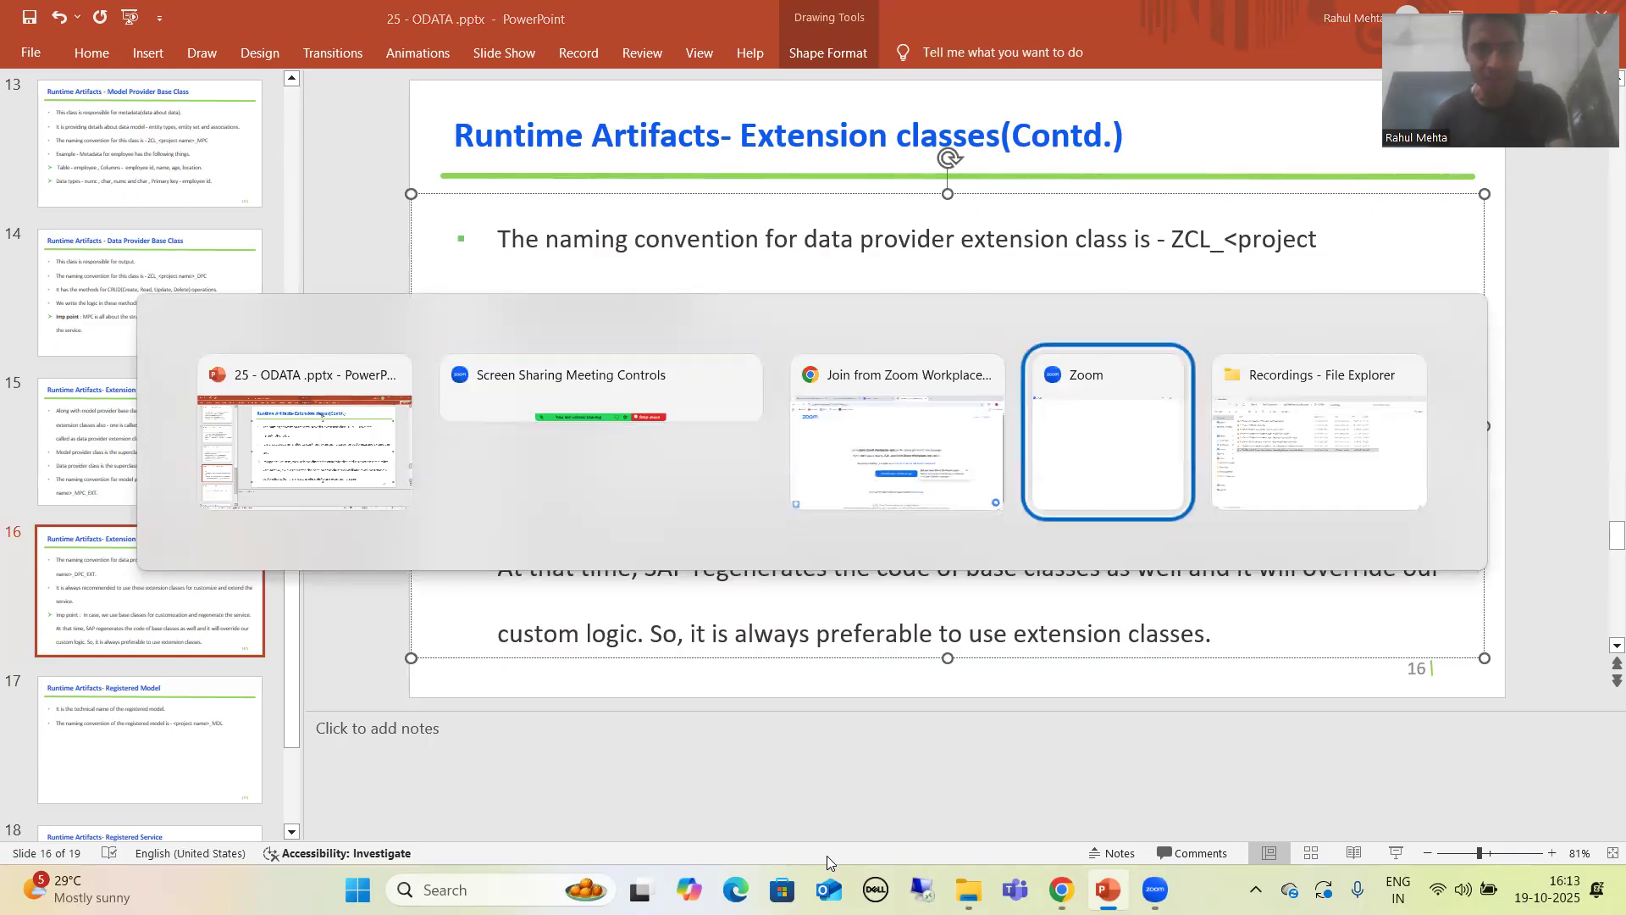
key(alt+Tab)
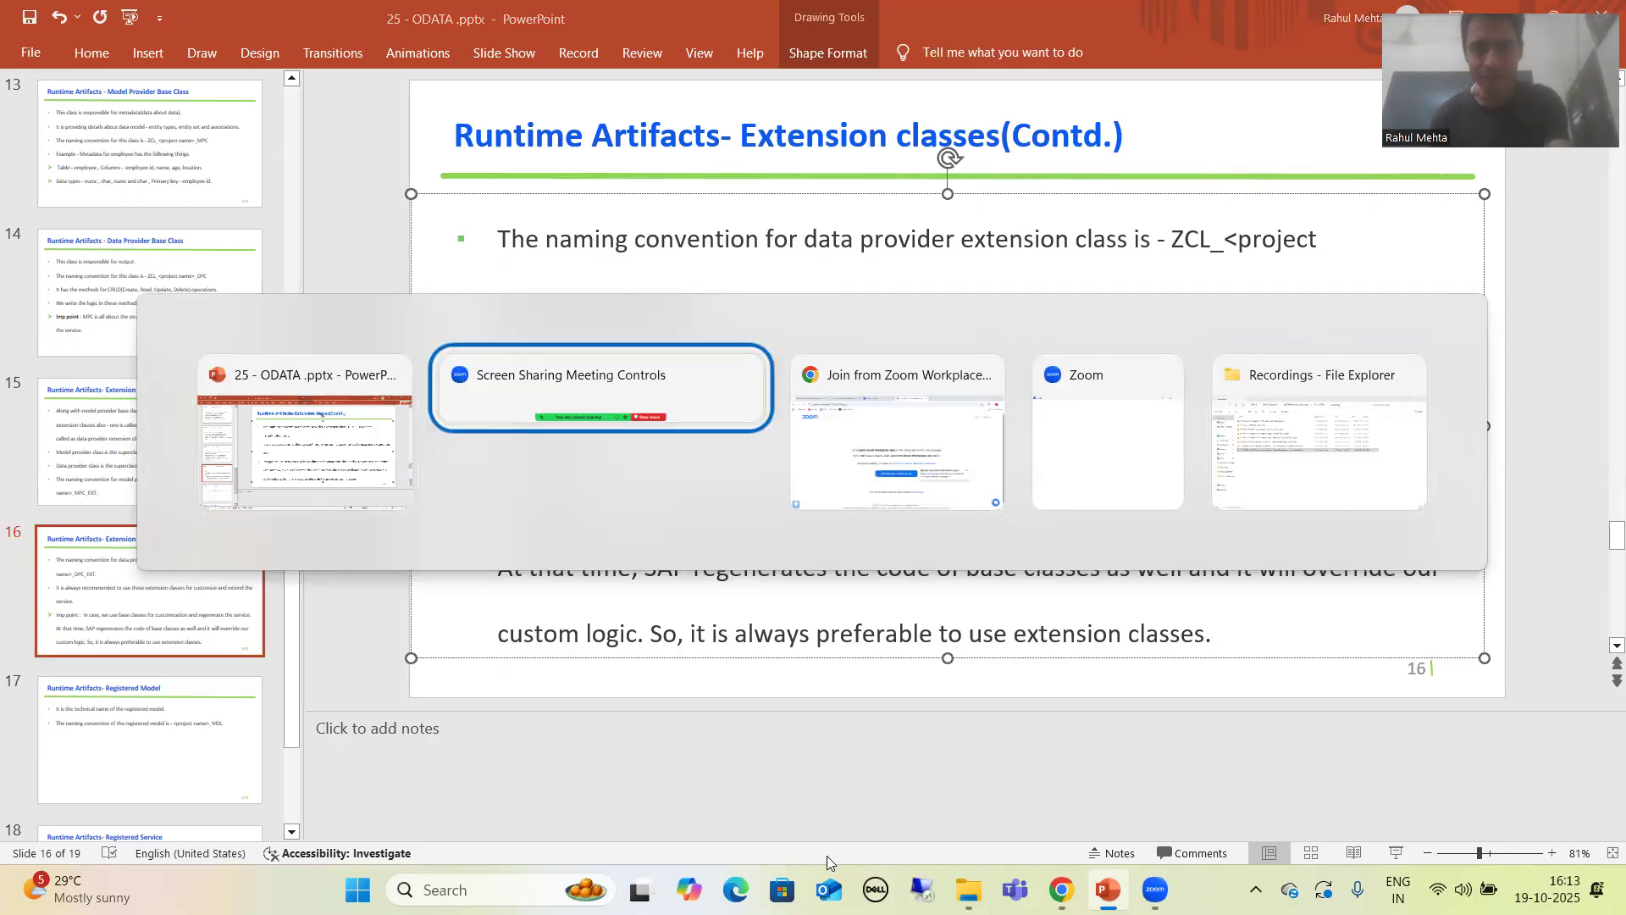
click(1061, 890)
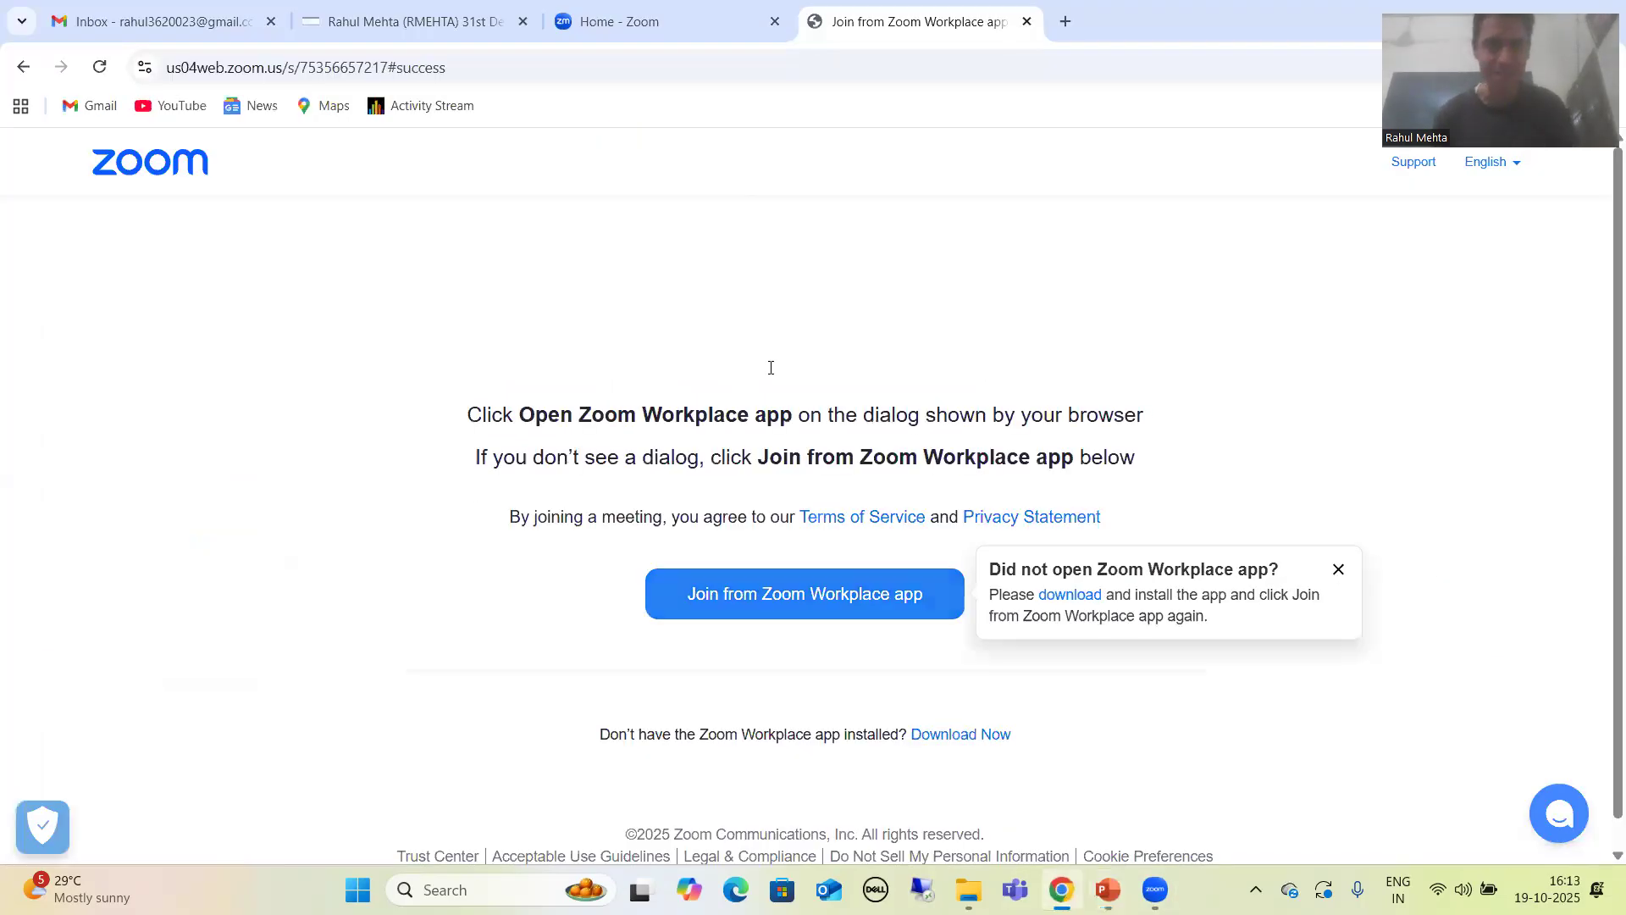
key(ctrl+2)
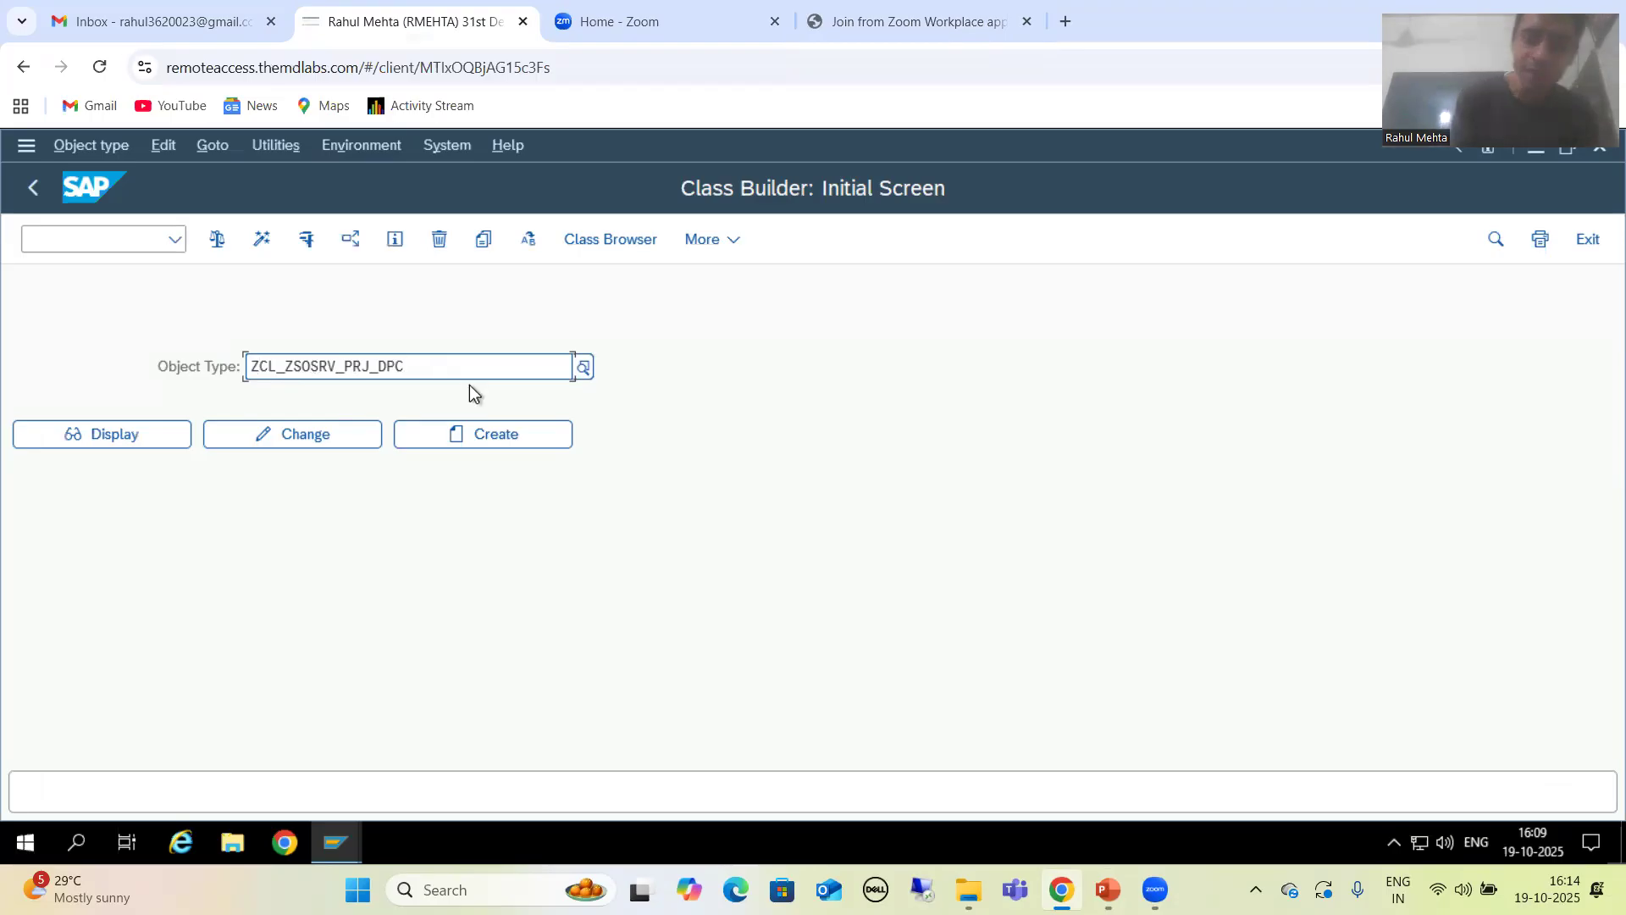
Set the object type to ZCL_ZSOSRV_PRJ_MPC_EXT and open the class in display mode.
key(BackSpace)
key(BackSpace)
key(BackSpace)
text(MPC_EXI)
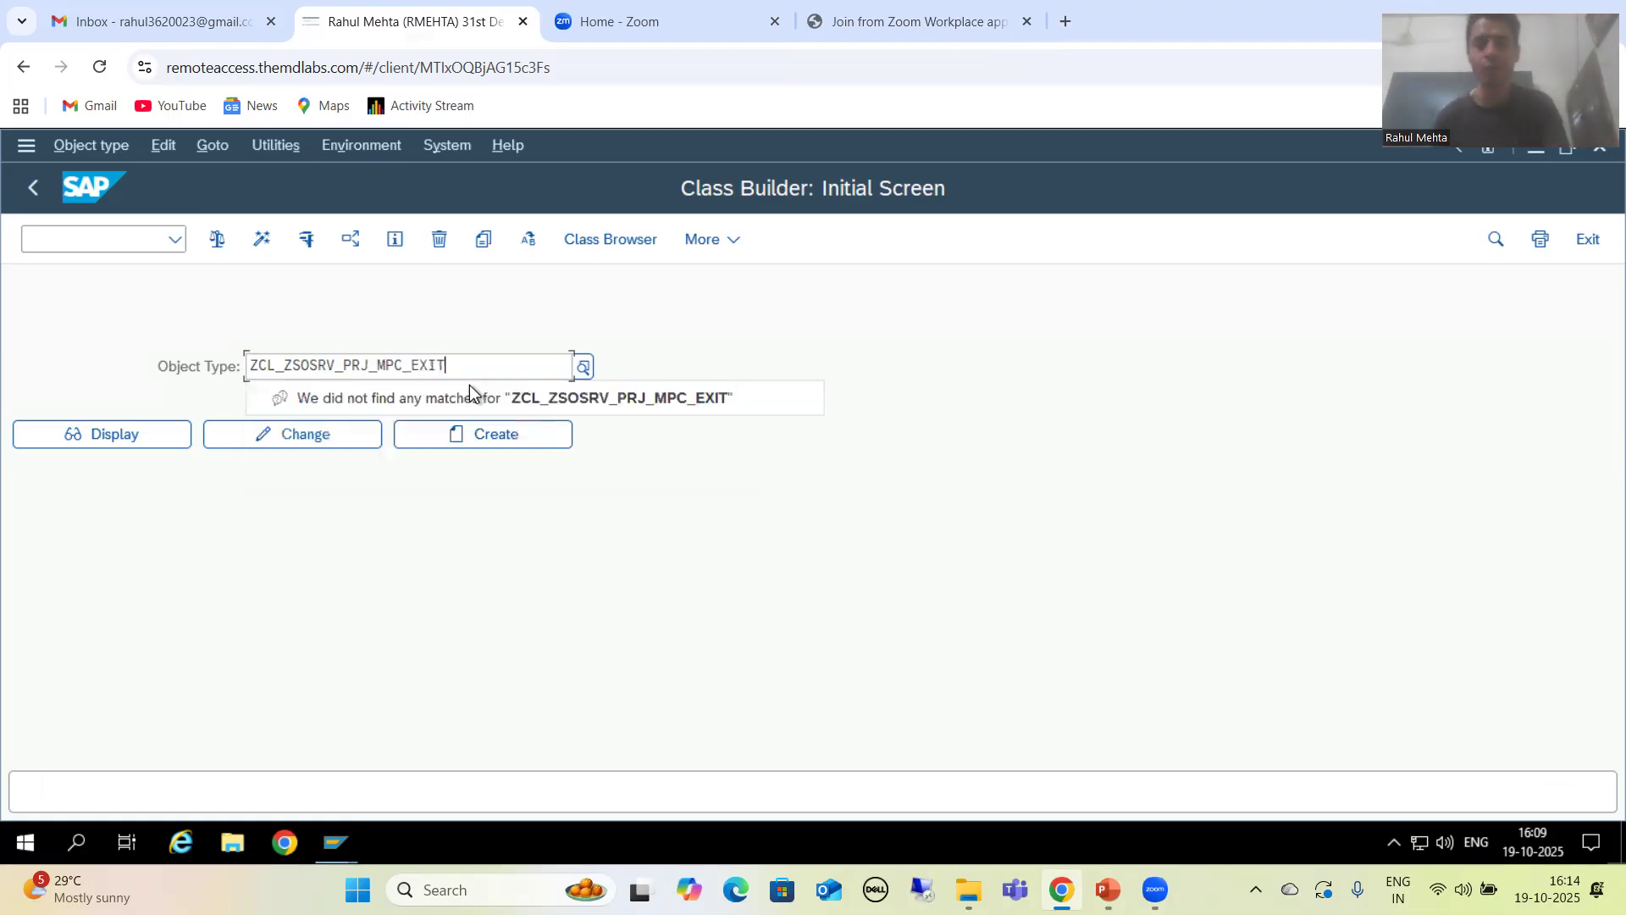
key(BackSpace)
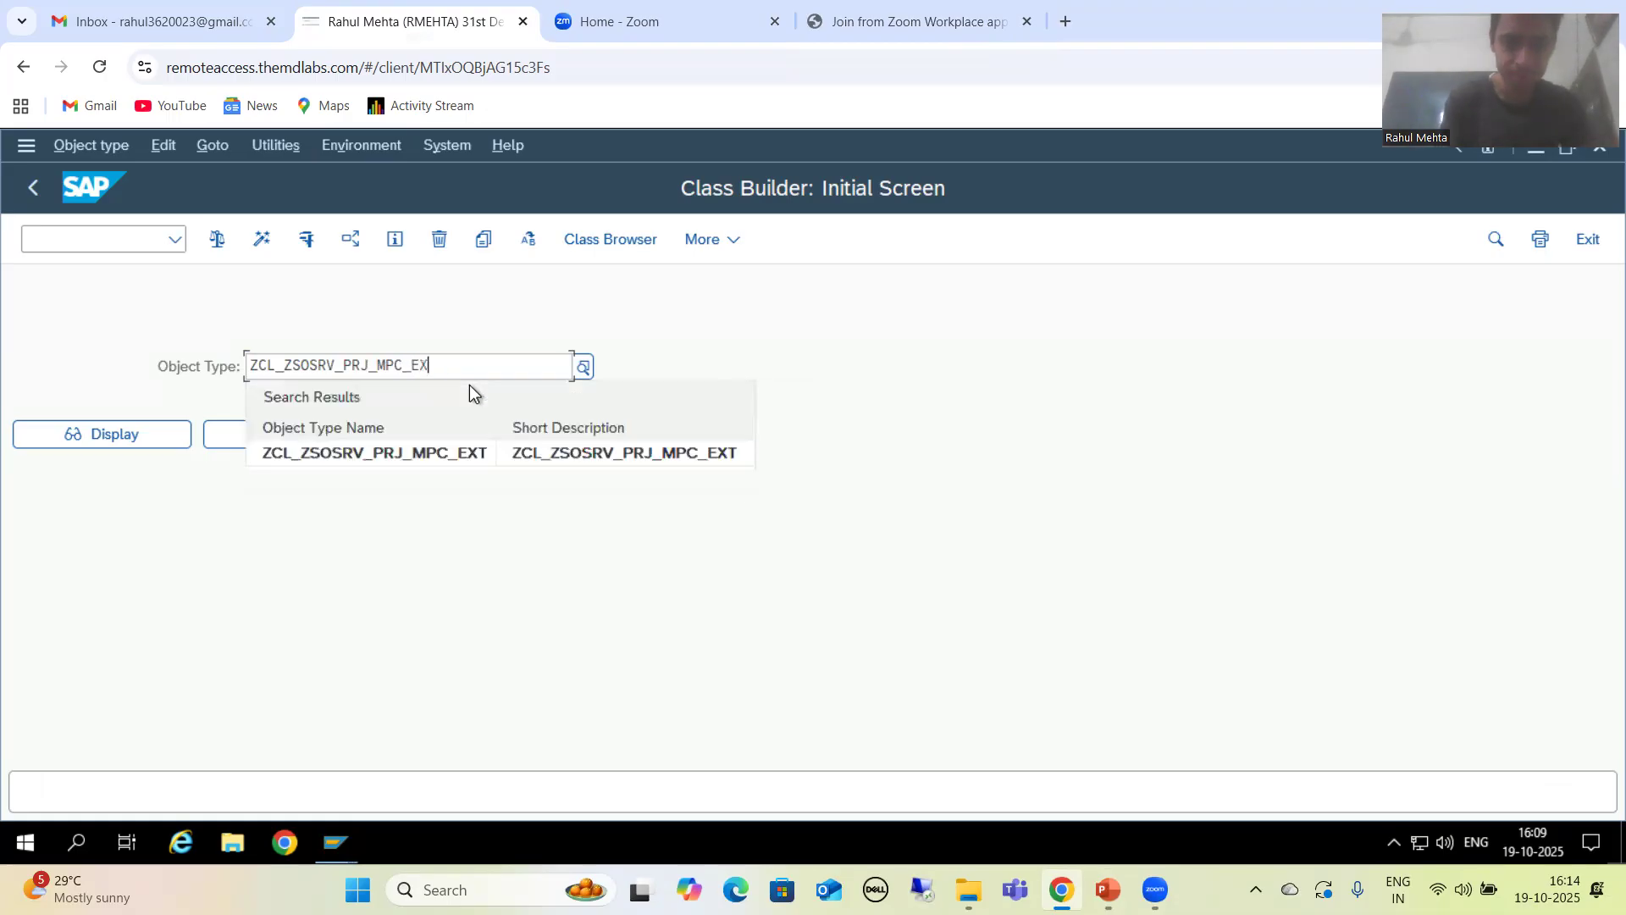
click(444, 454)
click(140, 435)
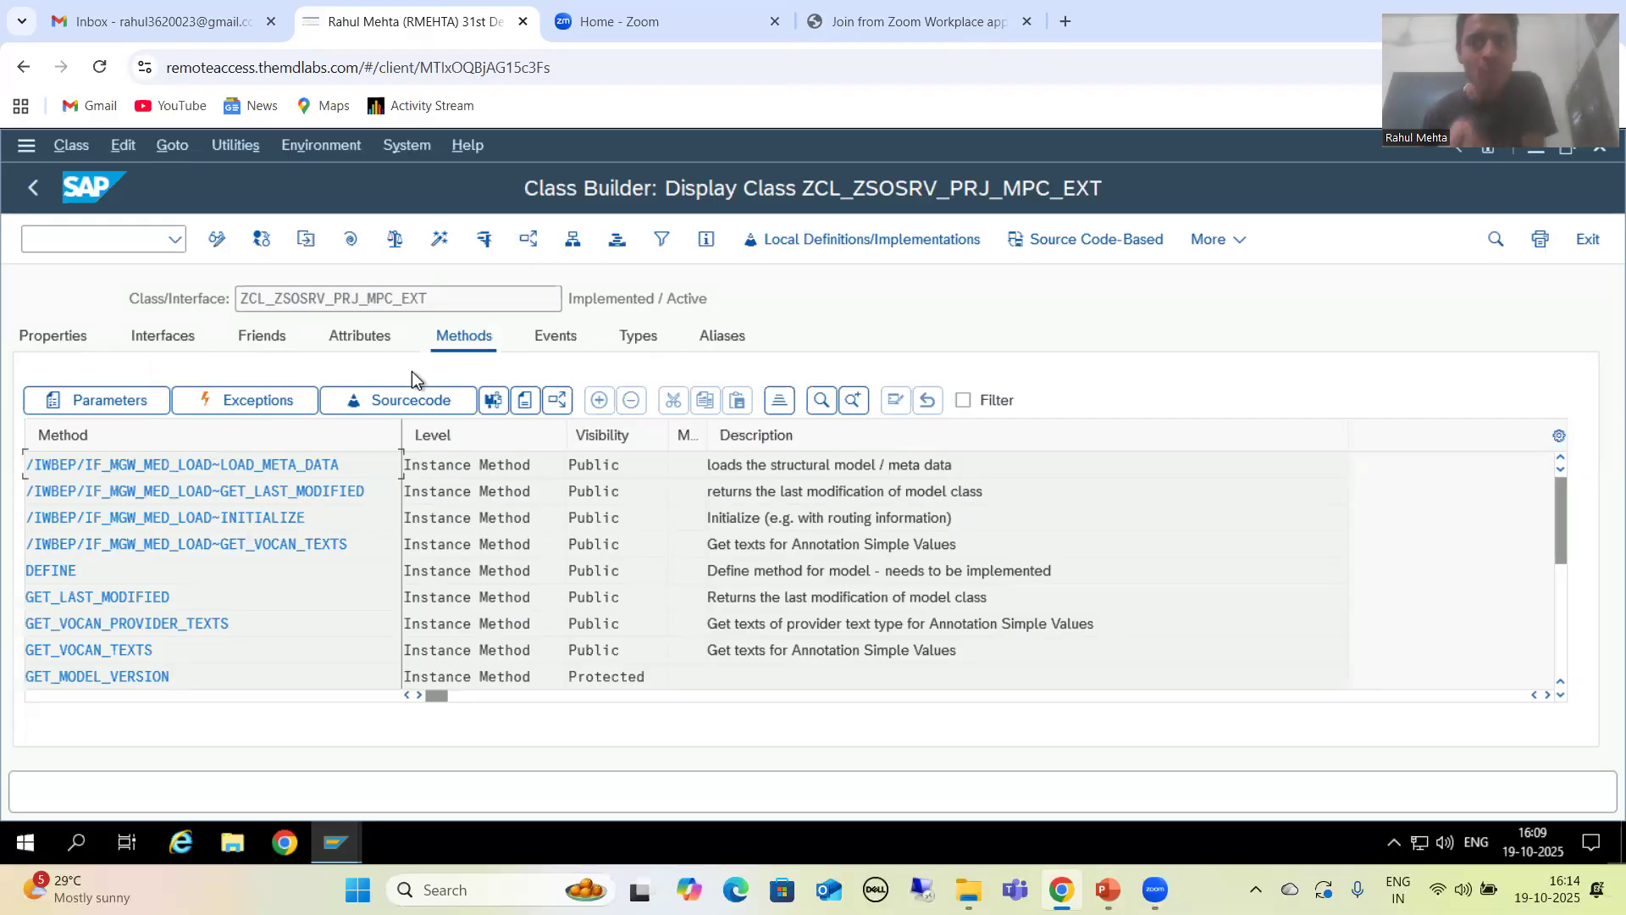
Examine the superclass in the properties of the model provider extension class and return to the Class Builder initial screen.
click(45, 339)
drag(408, 438, 250, 436)
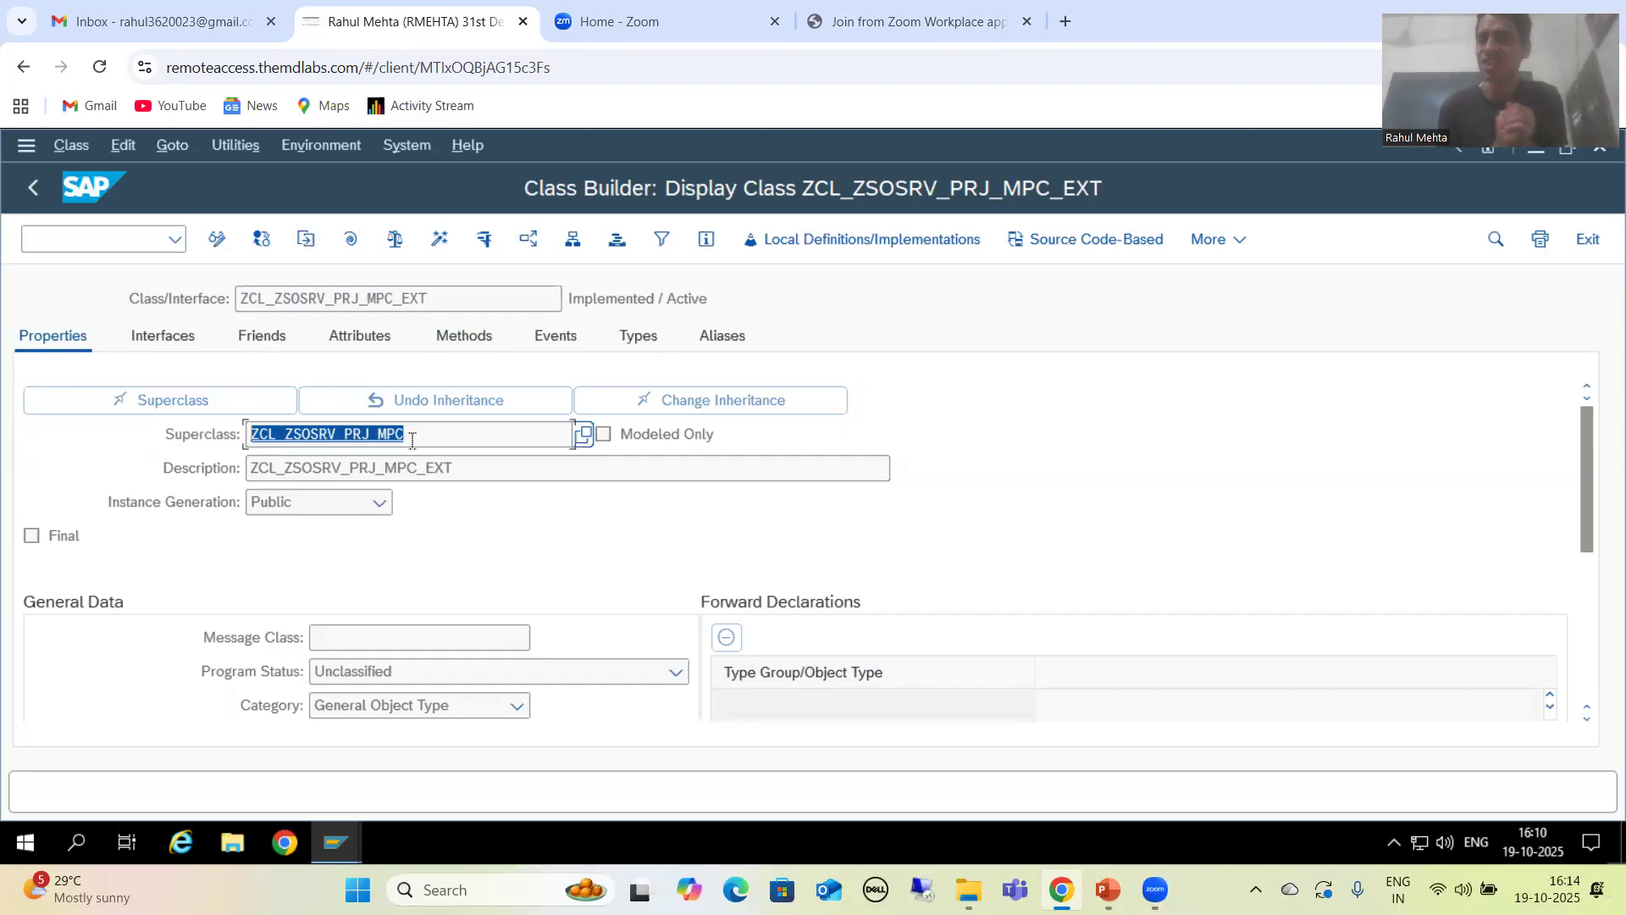
click(32, 189)
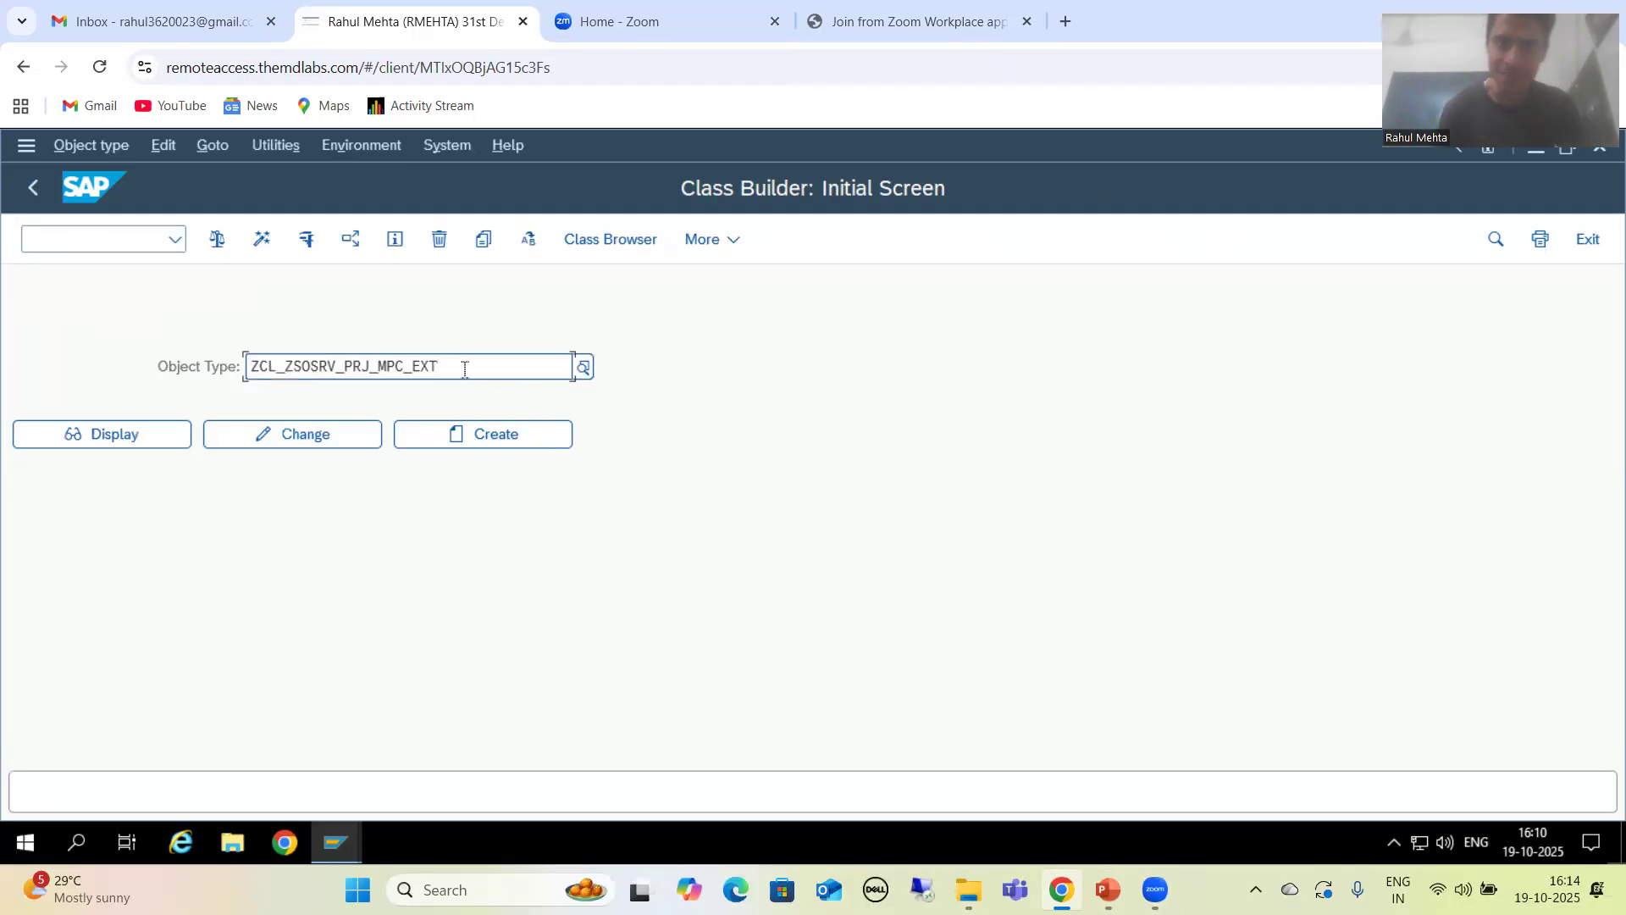
Display the class ZCL_ZSOSRV_PRJ_DPC_EXT and examine the superclass in its properties.
click(464, 370)
key(BackSpace)
key(BackSpace)
key(BackSpace)
key(BackSpace)
key(BackSpace)
key(BackSpace)
key(BackSpace)
text(D)
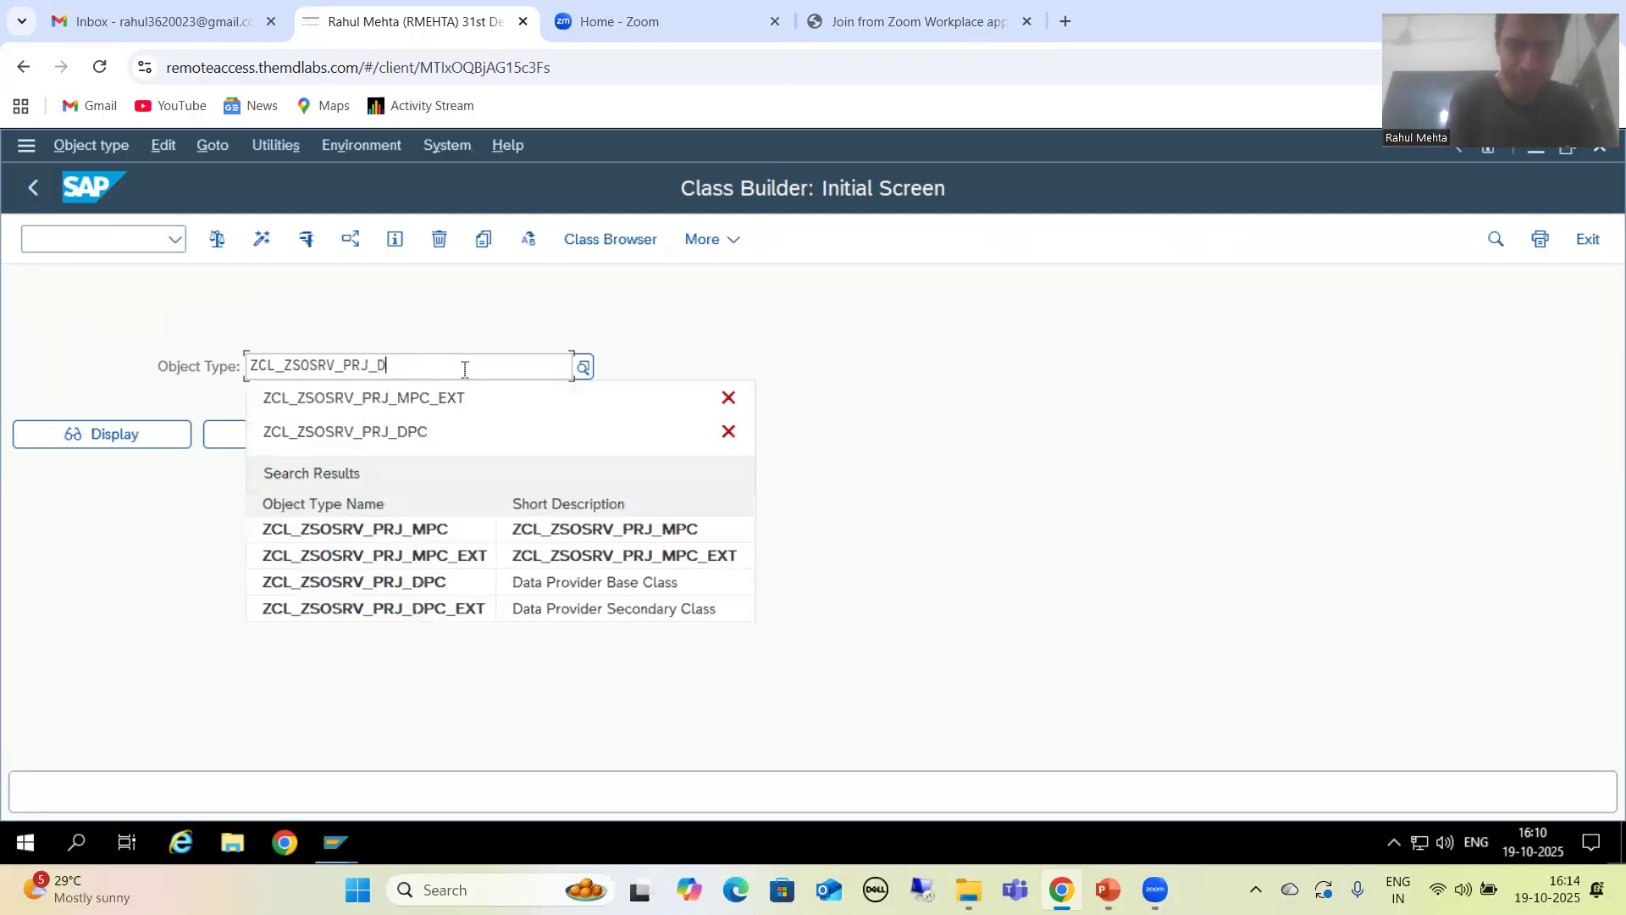
text(PC_EXT)
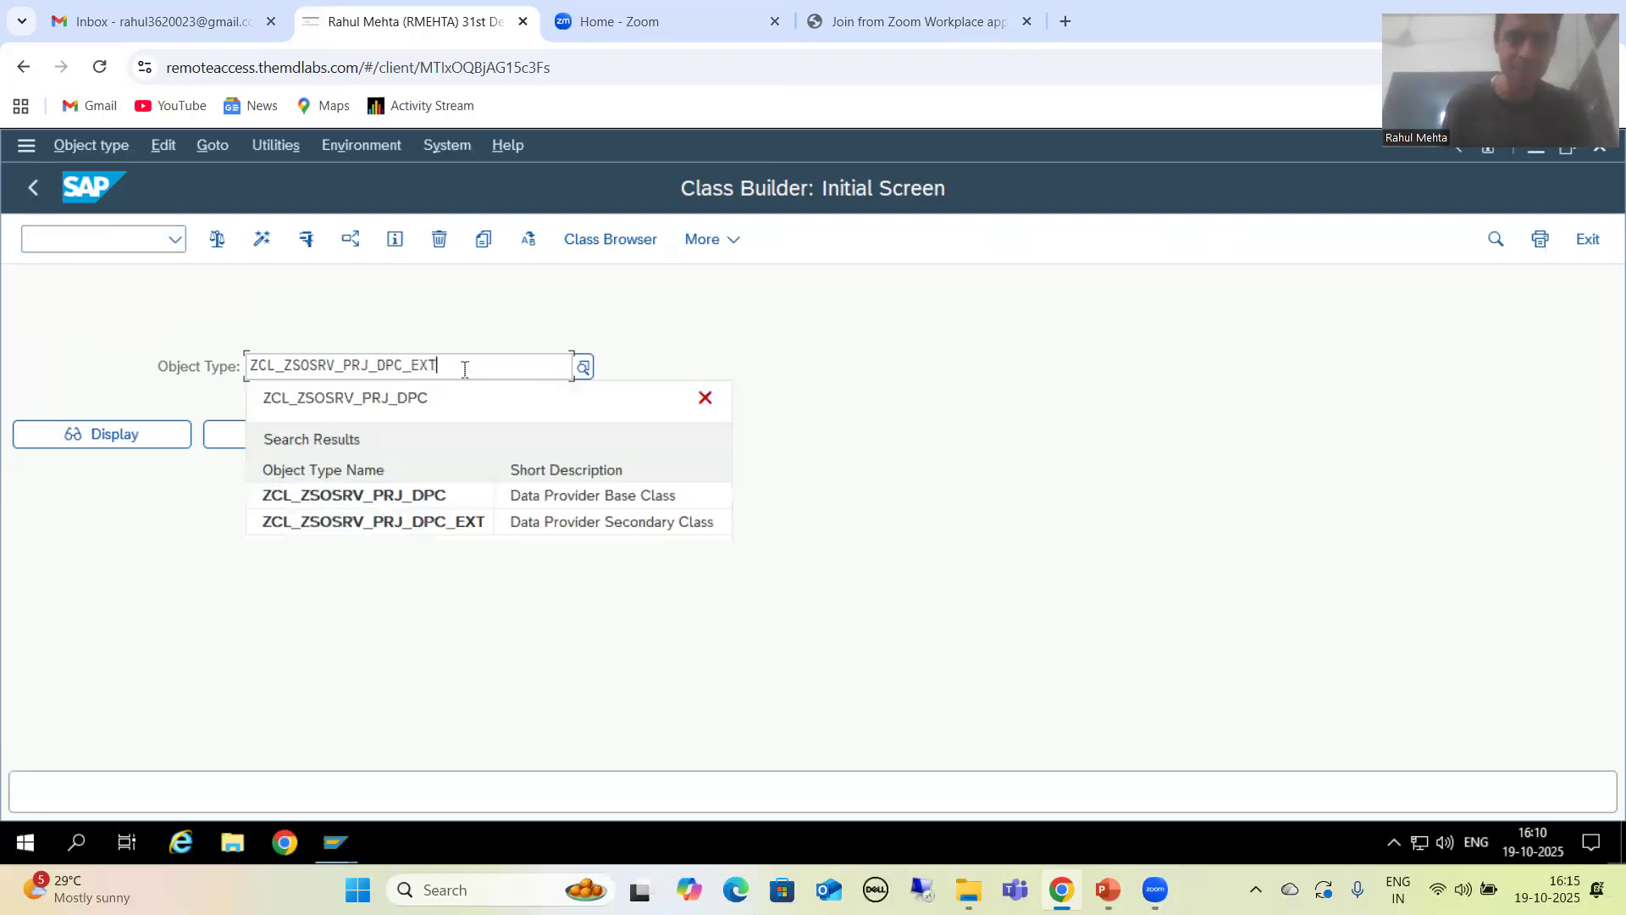
click(425, 454)
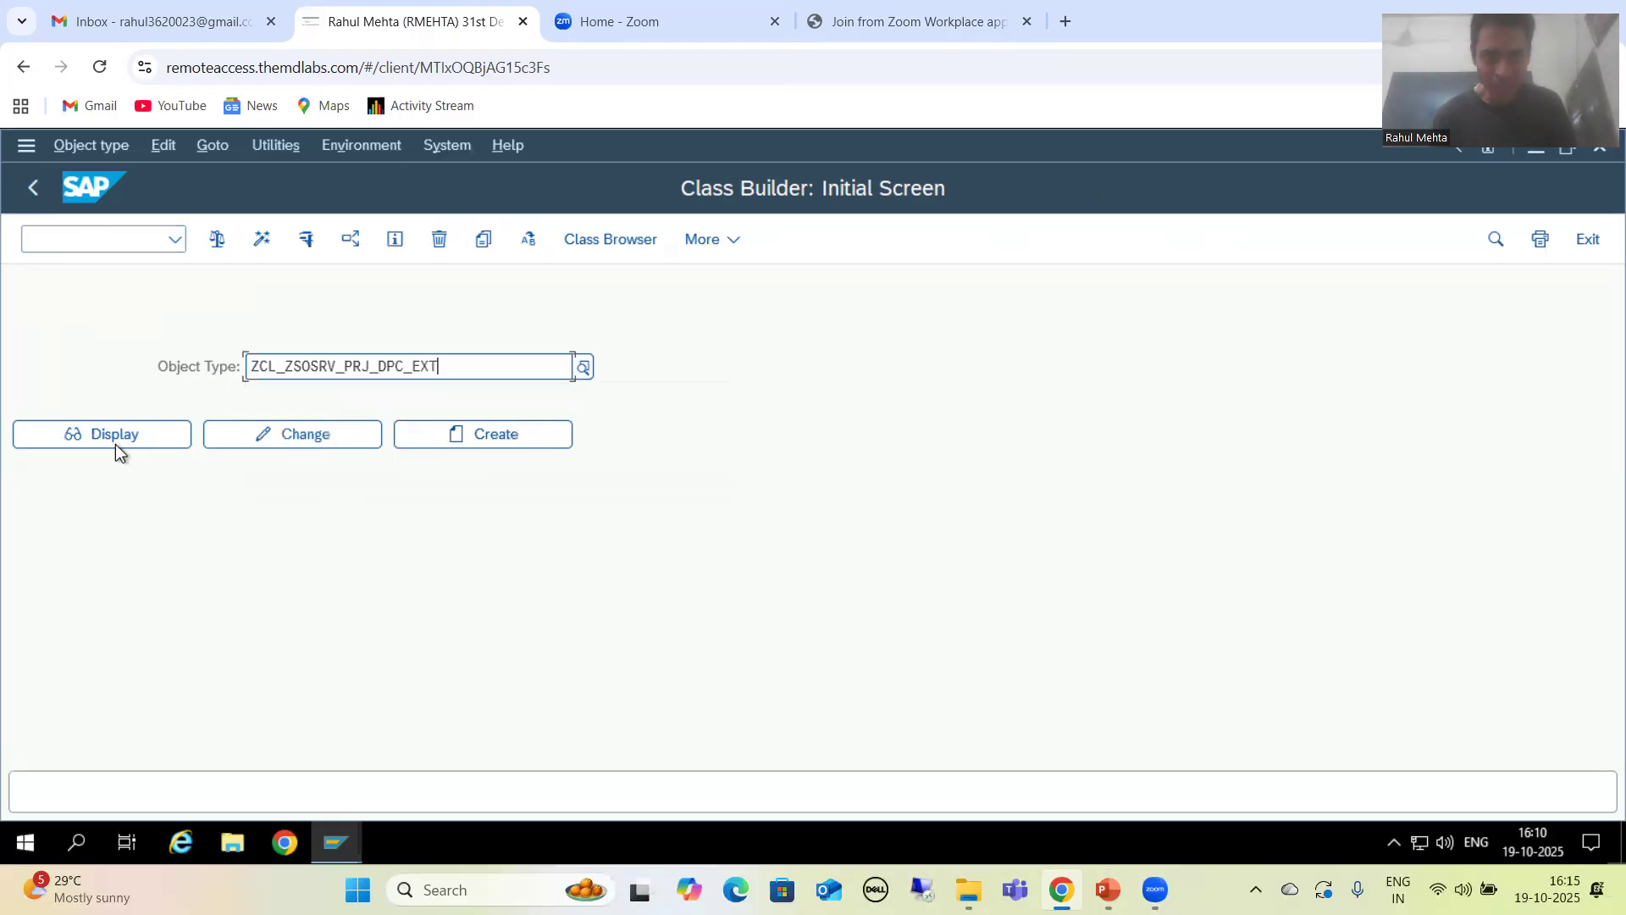
click(109, 437)
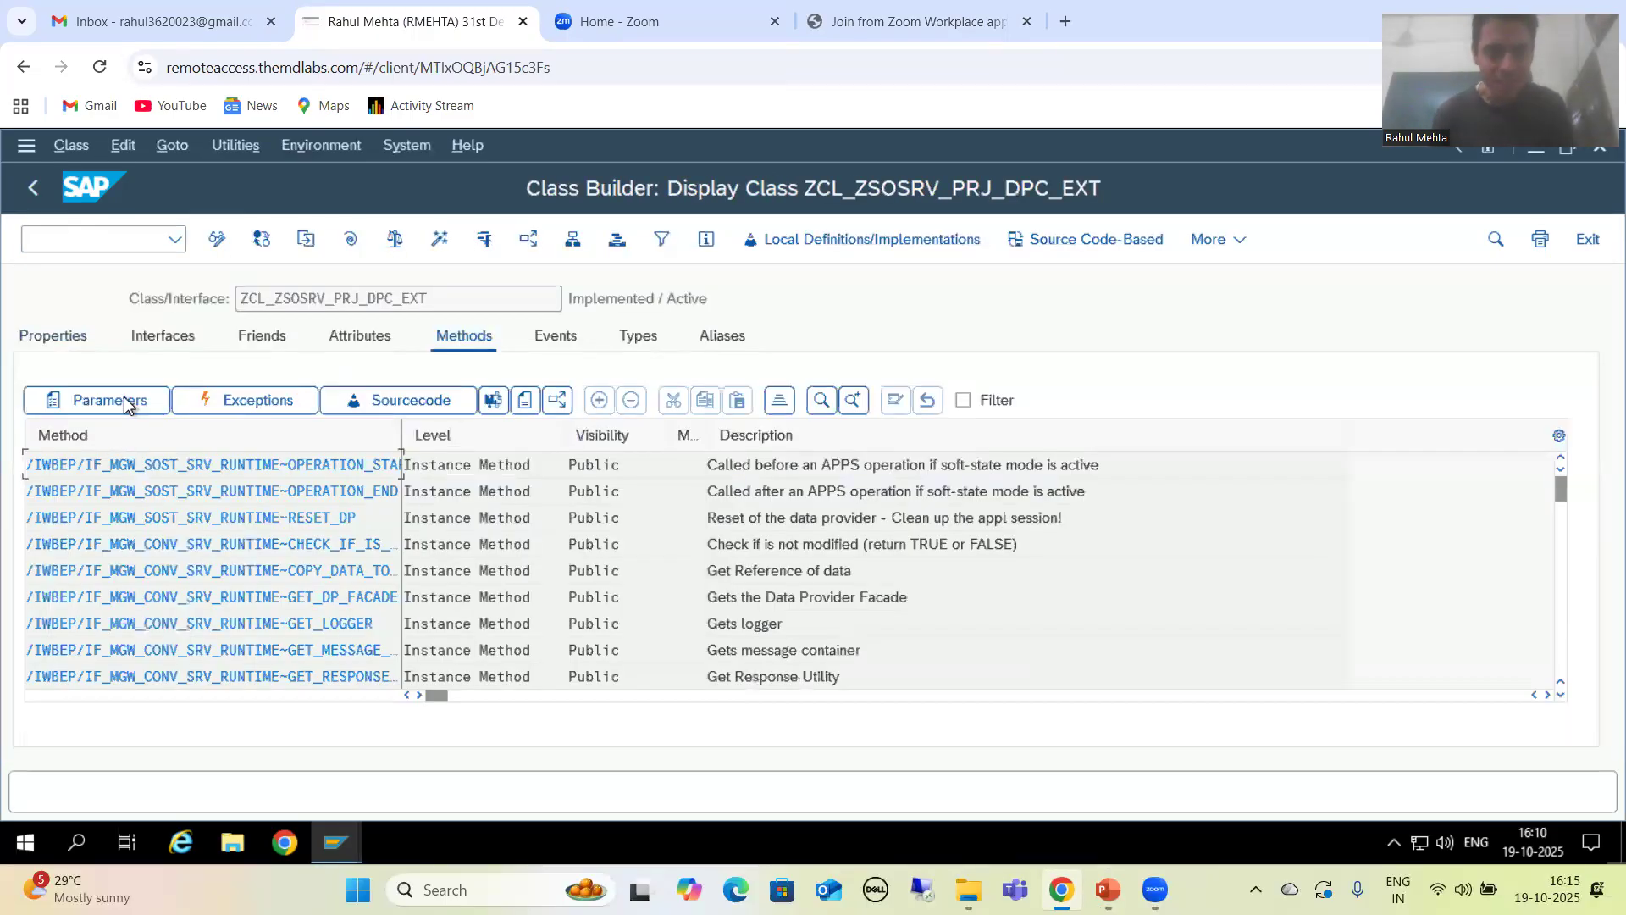
click(82, 339)
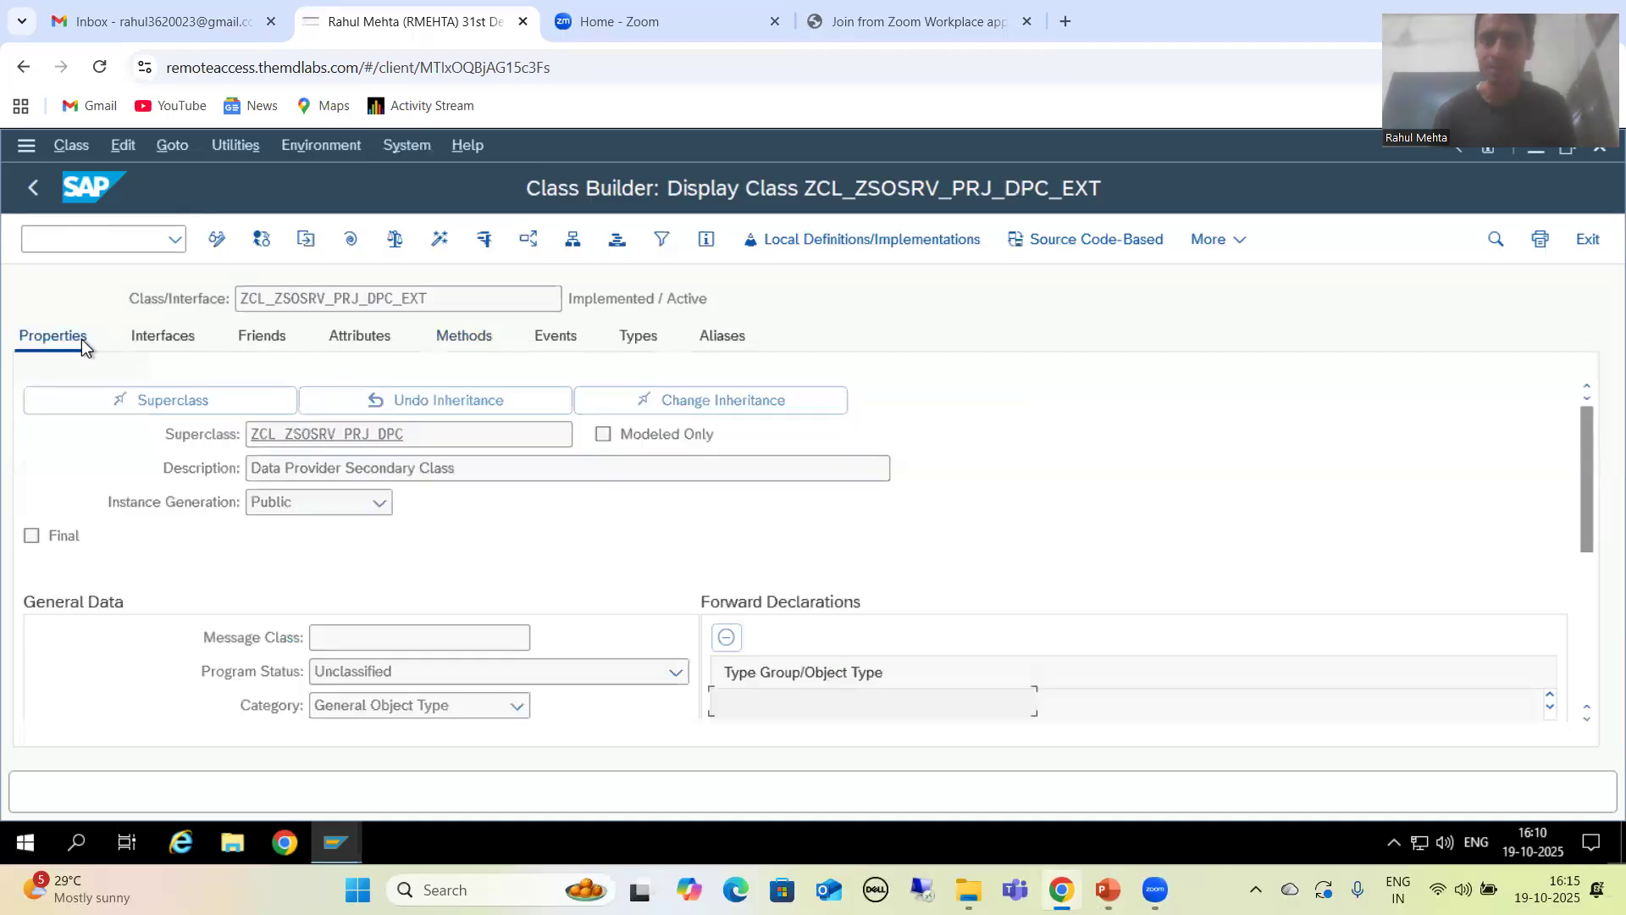
drag(400, 434, 245, 434)
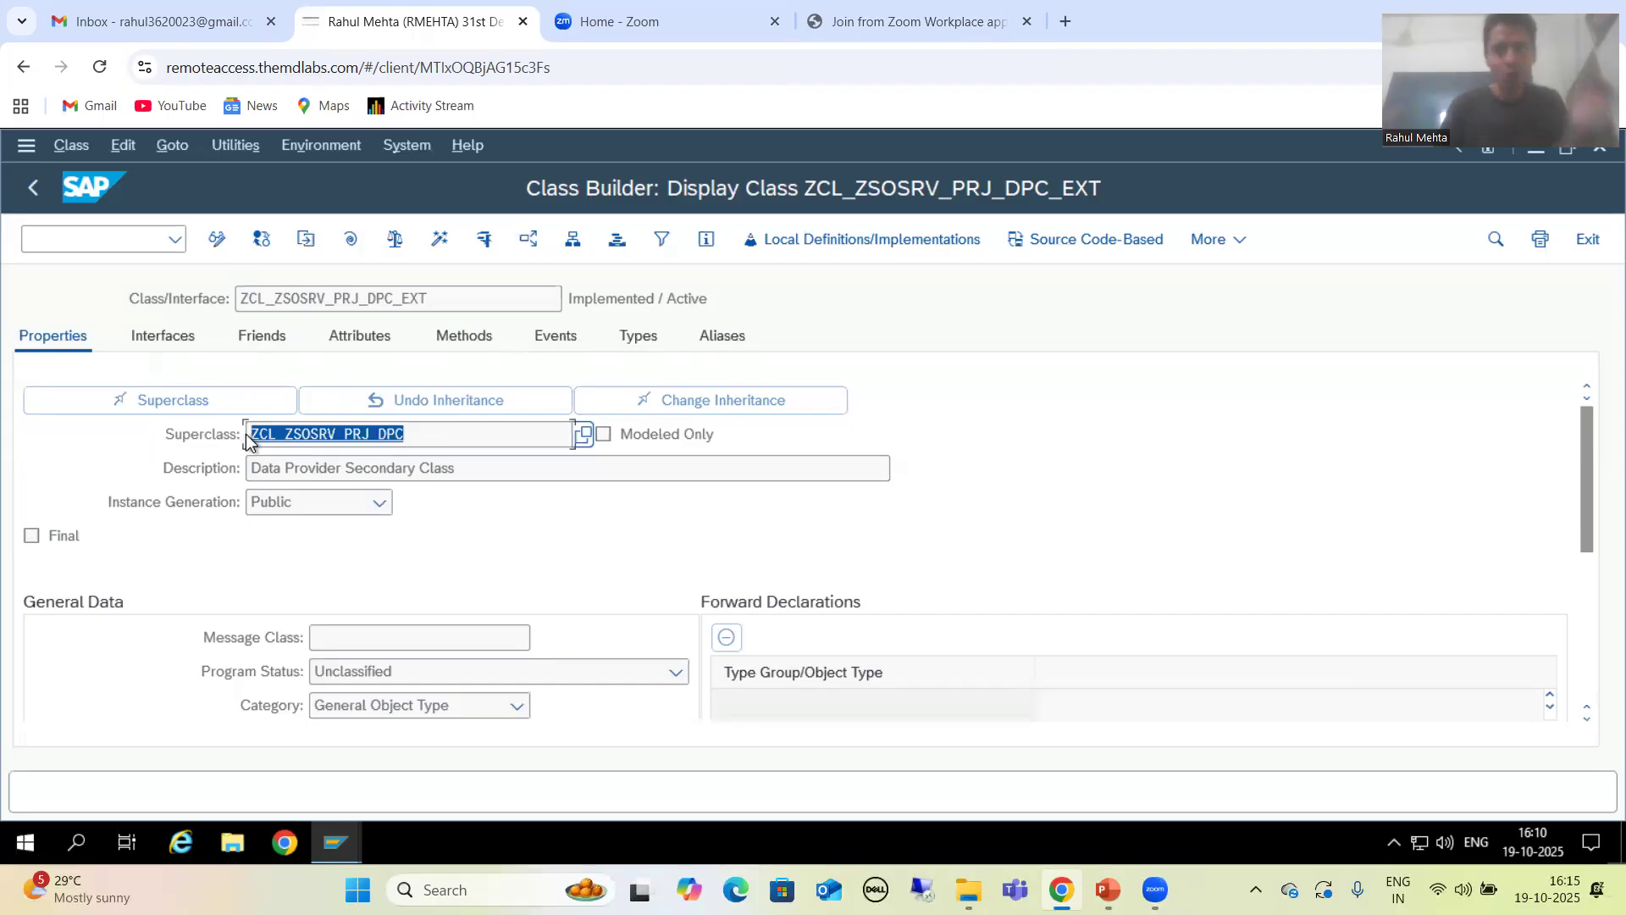
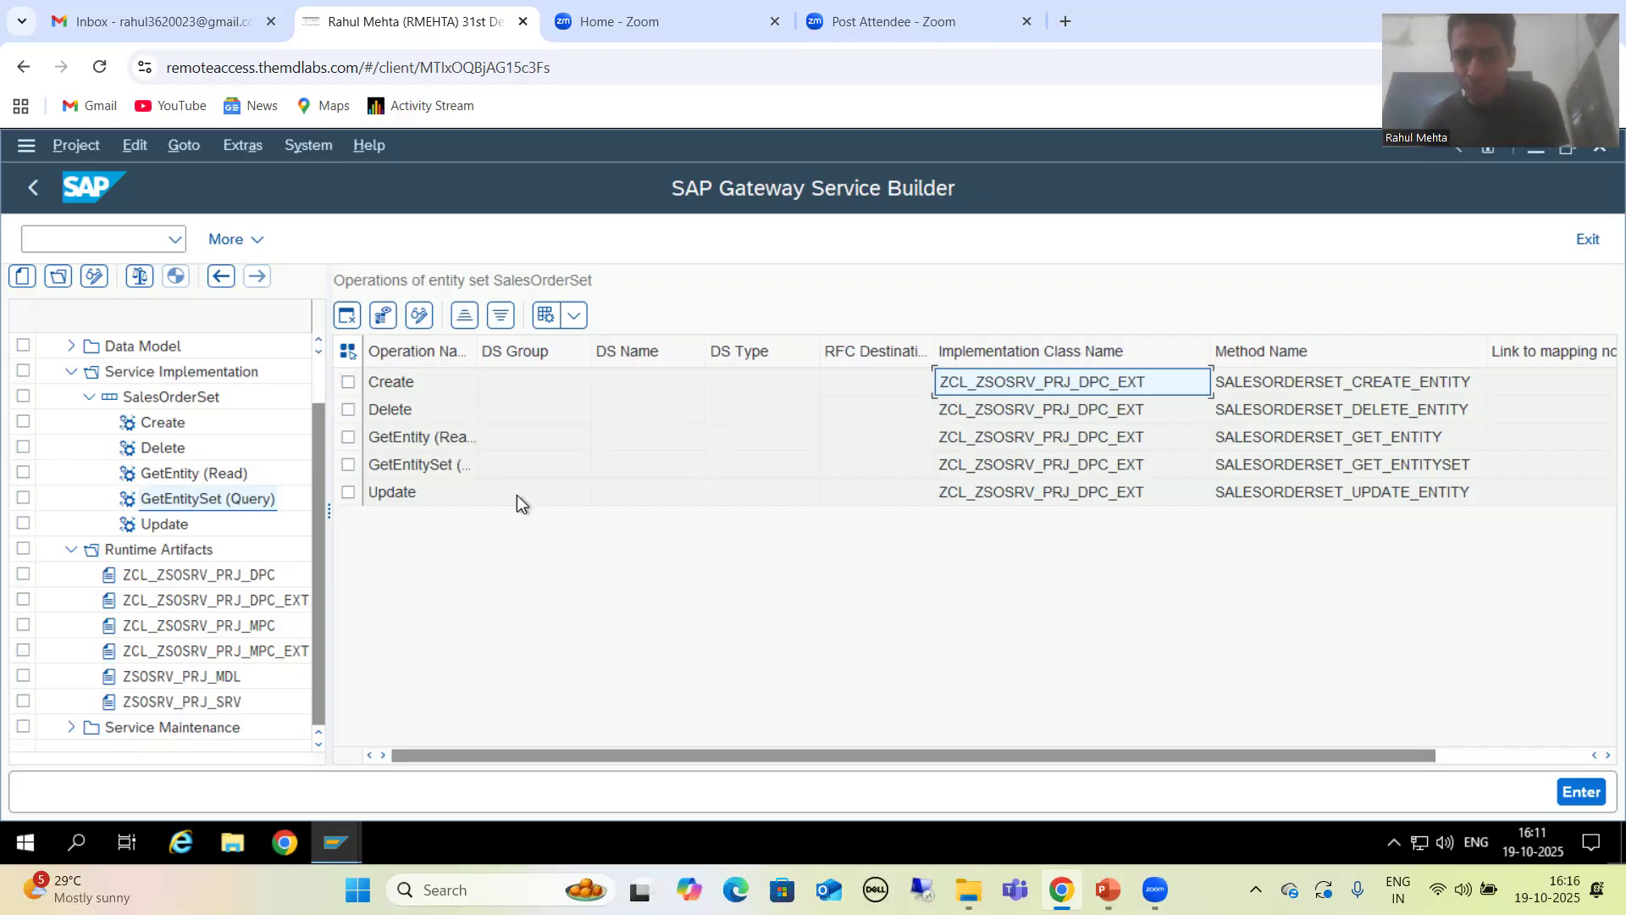
Examine the implementation class and method names assigned to the create, delete and query operations of the SalesOrderSet entity set.
click(348, 465)
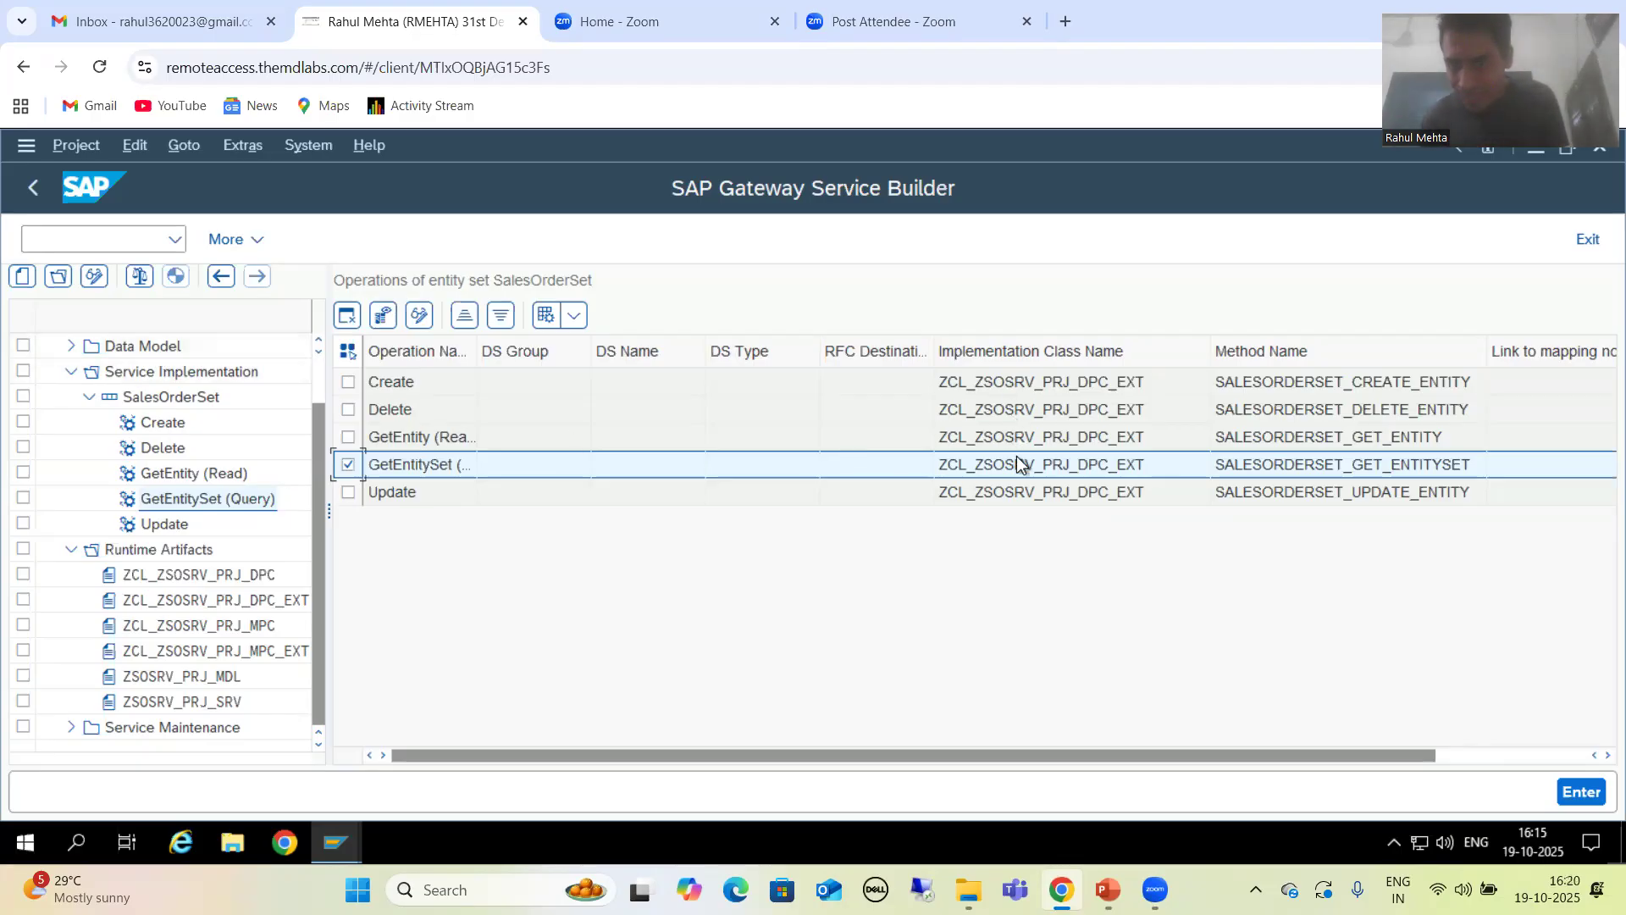
click(1064, 383)
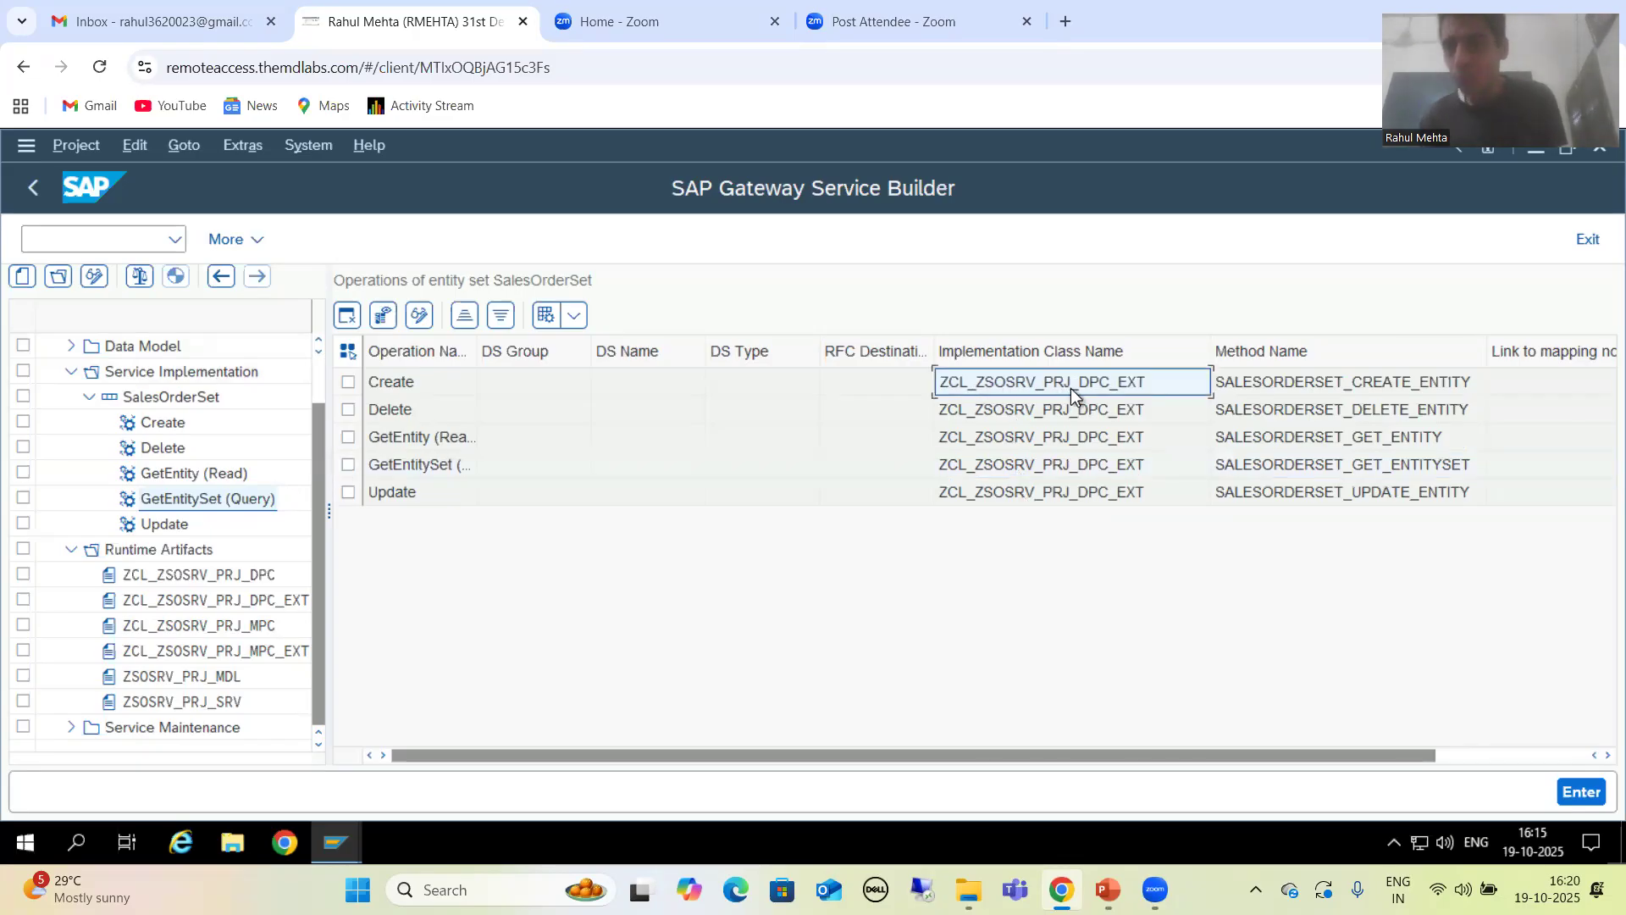
click(1287, 383)
click(1136, 415)
click(1296, 408)
click(1277, 383)
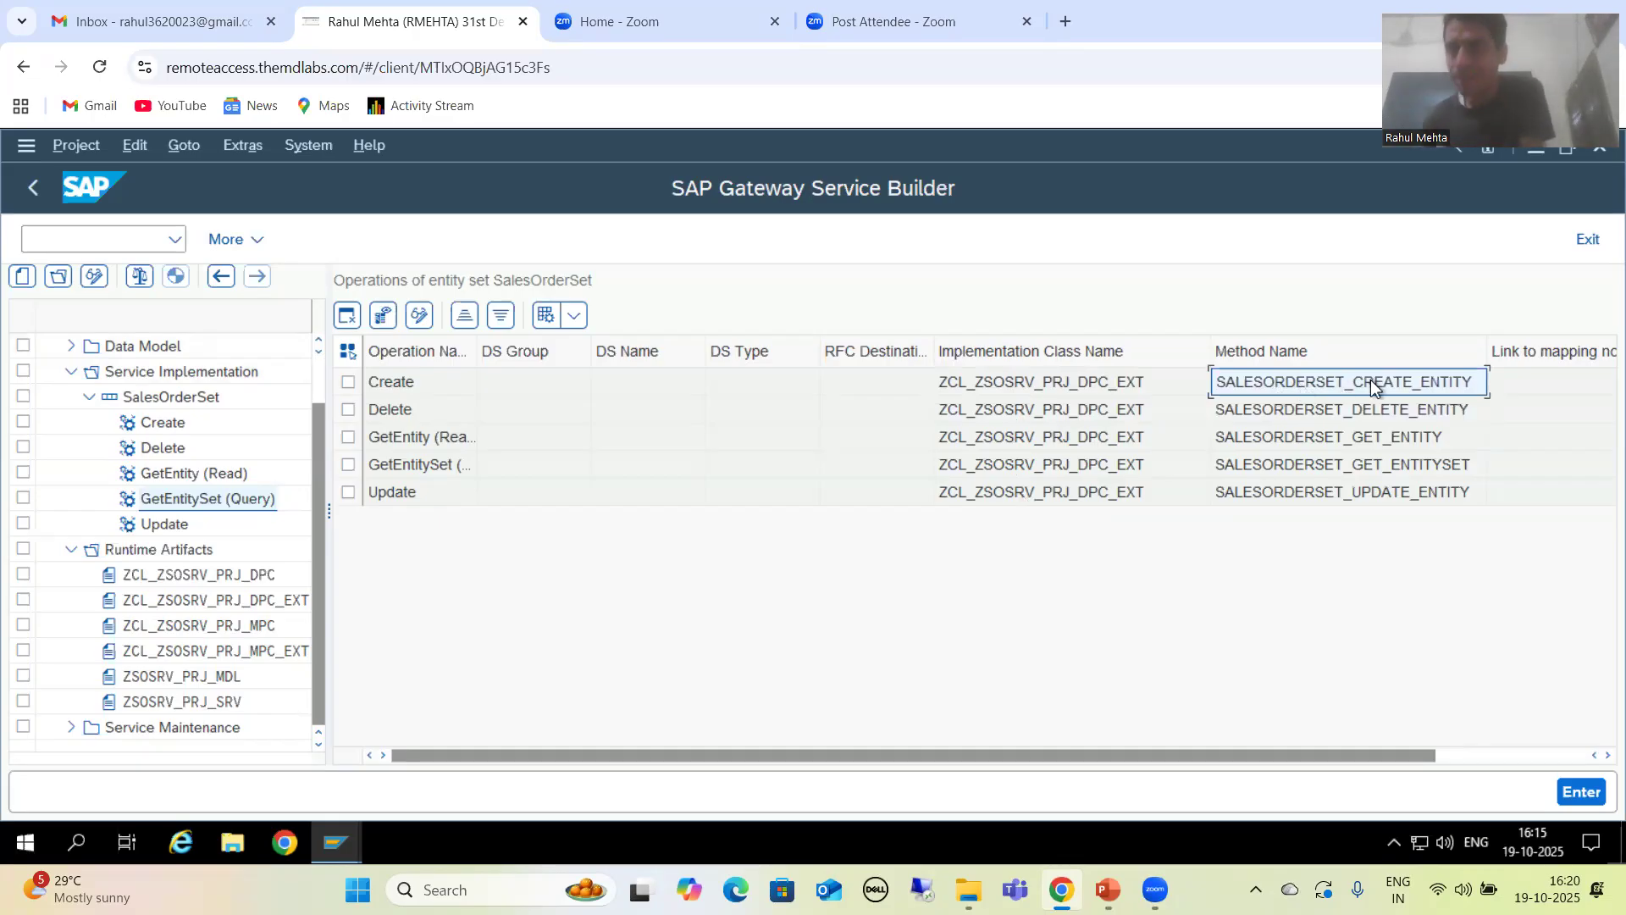
click(1102, 386)
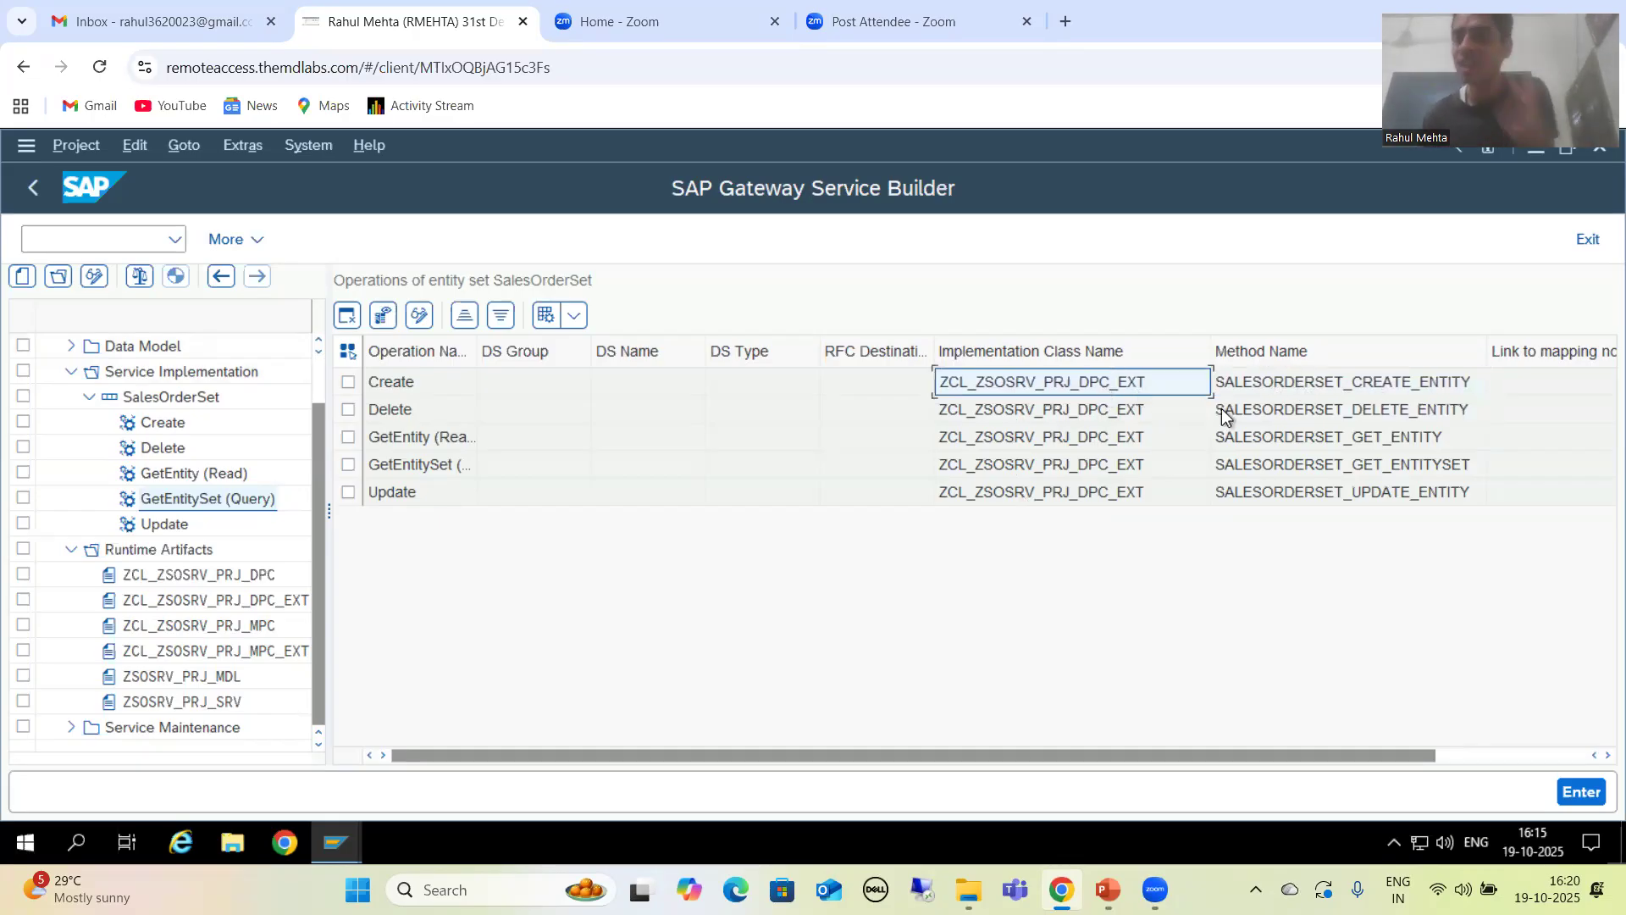
click(1321, 410)
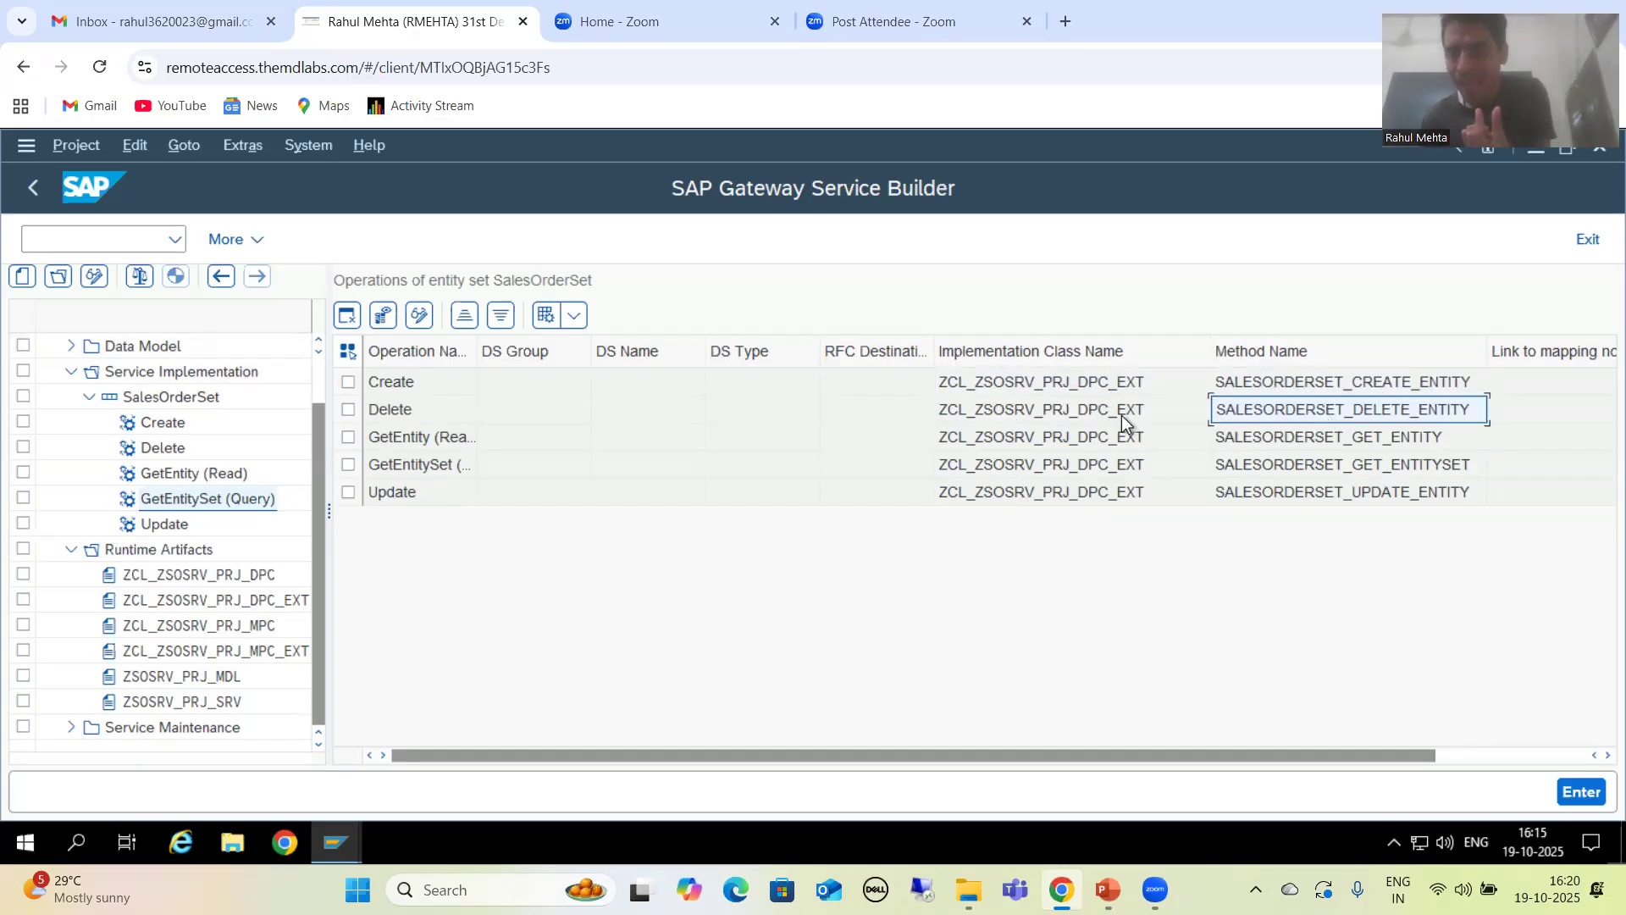
click(1115, 410)
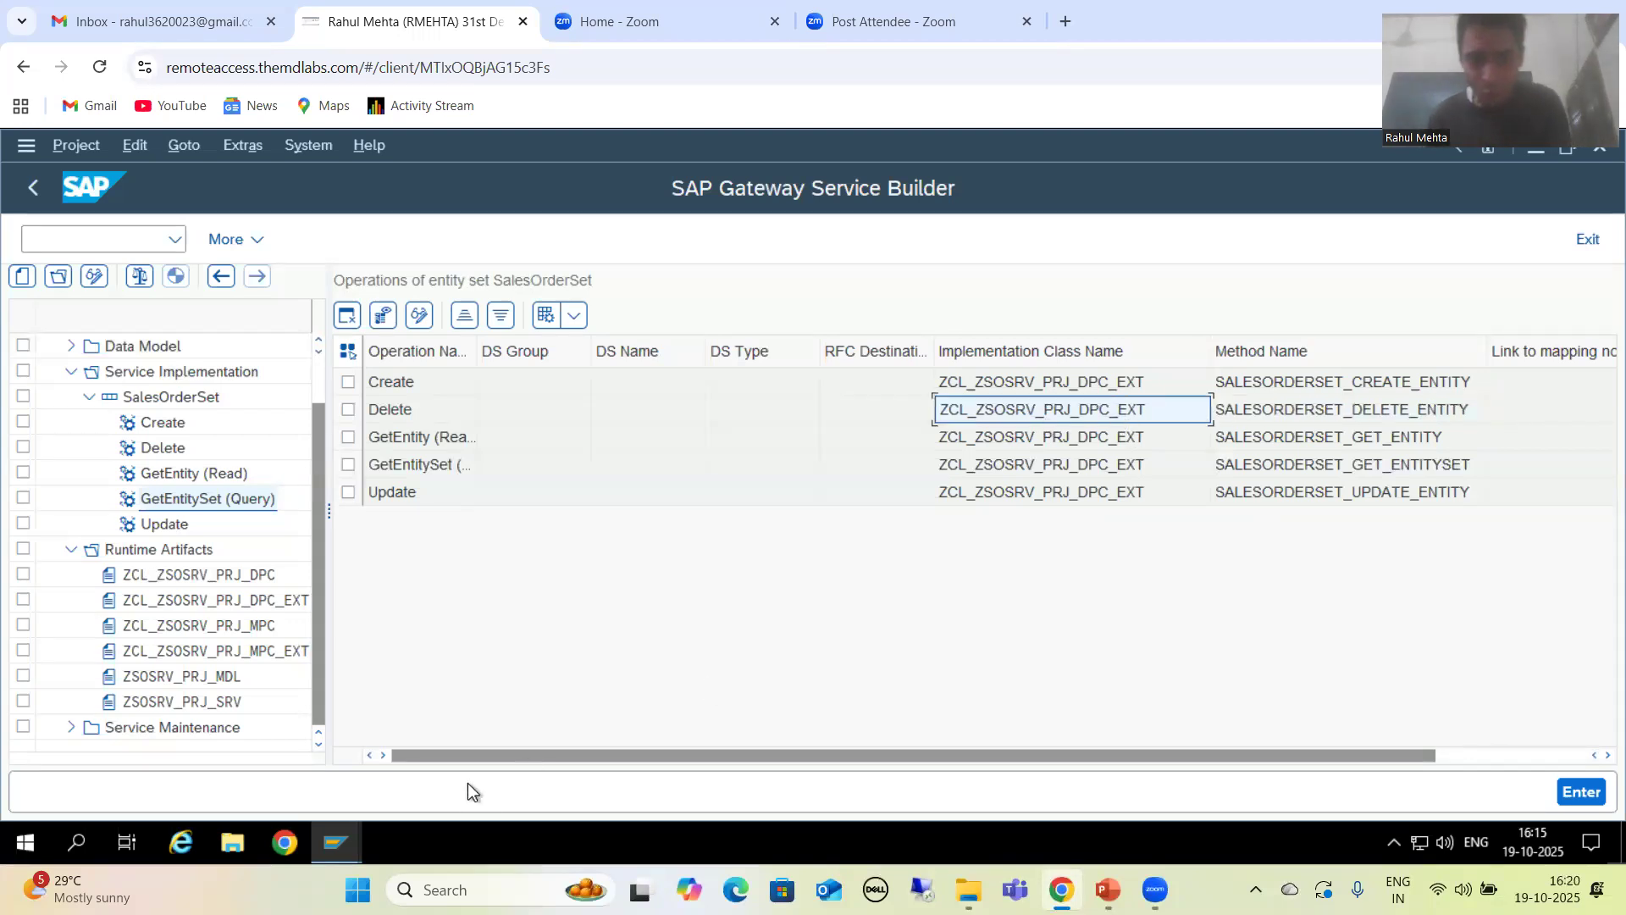
Switch to the Class Builder session and look up the SALESORDERSET methods of class ZCL_ZSOSRV_PRJ_DPC_EXT.
click(349, 845)
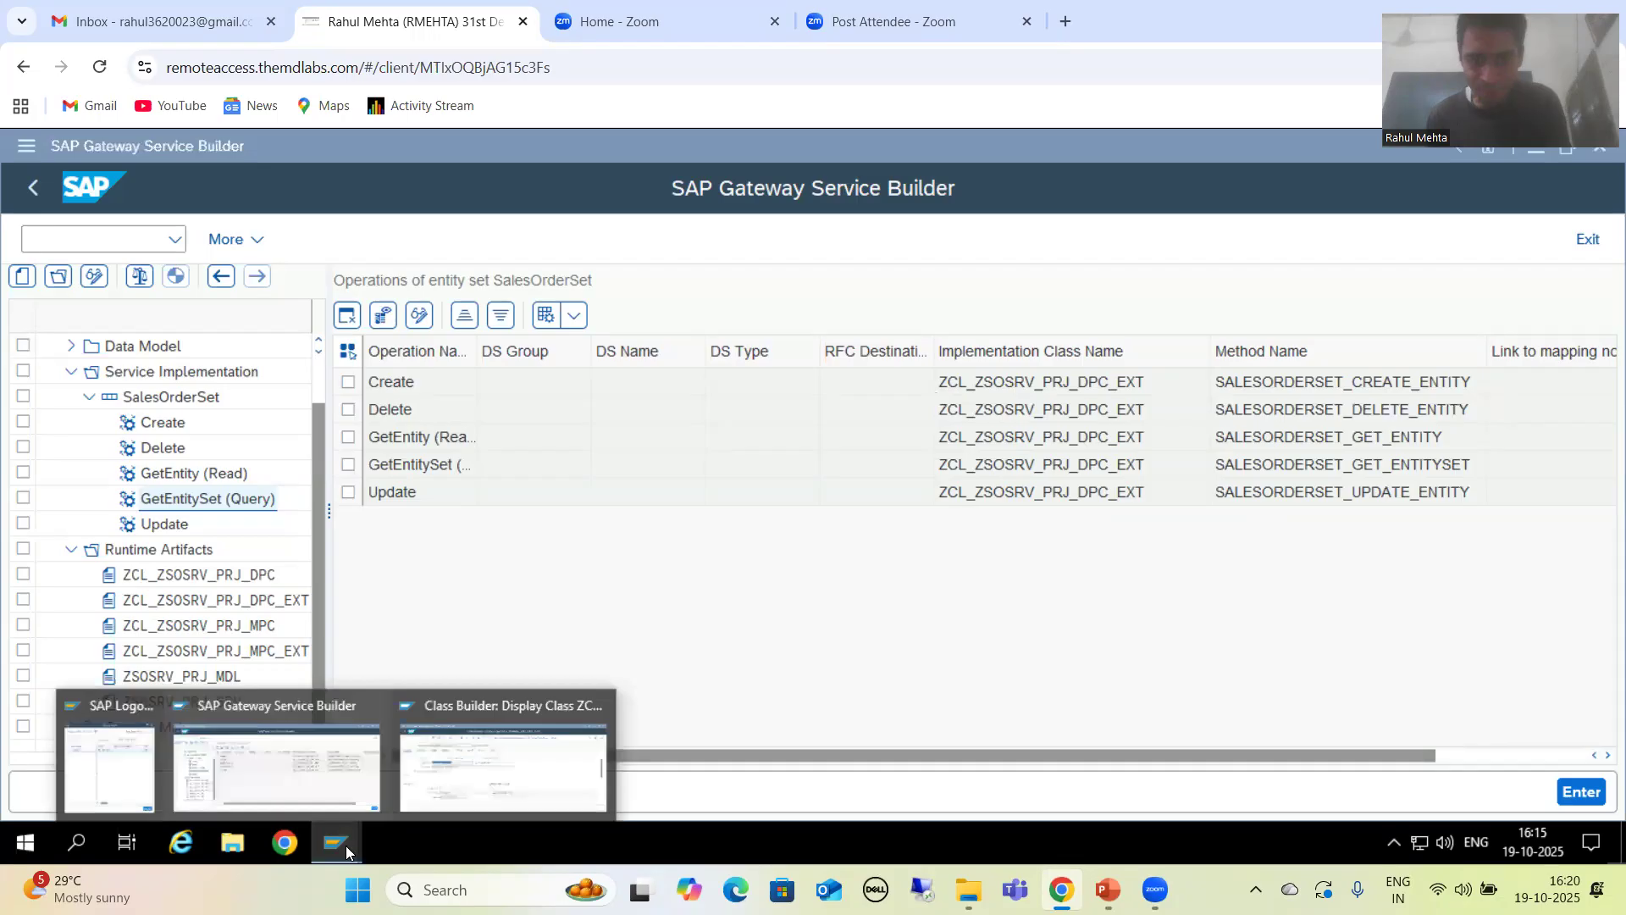
click(478, 769)
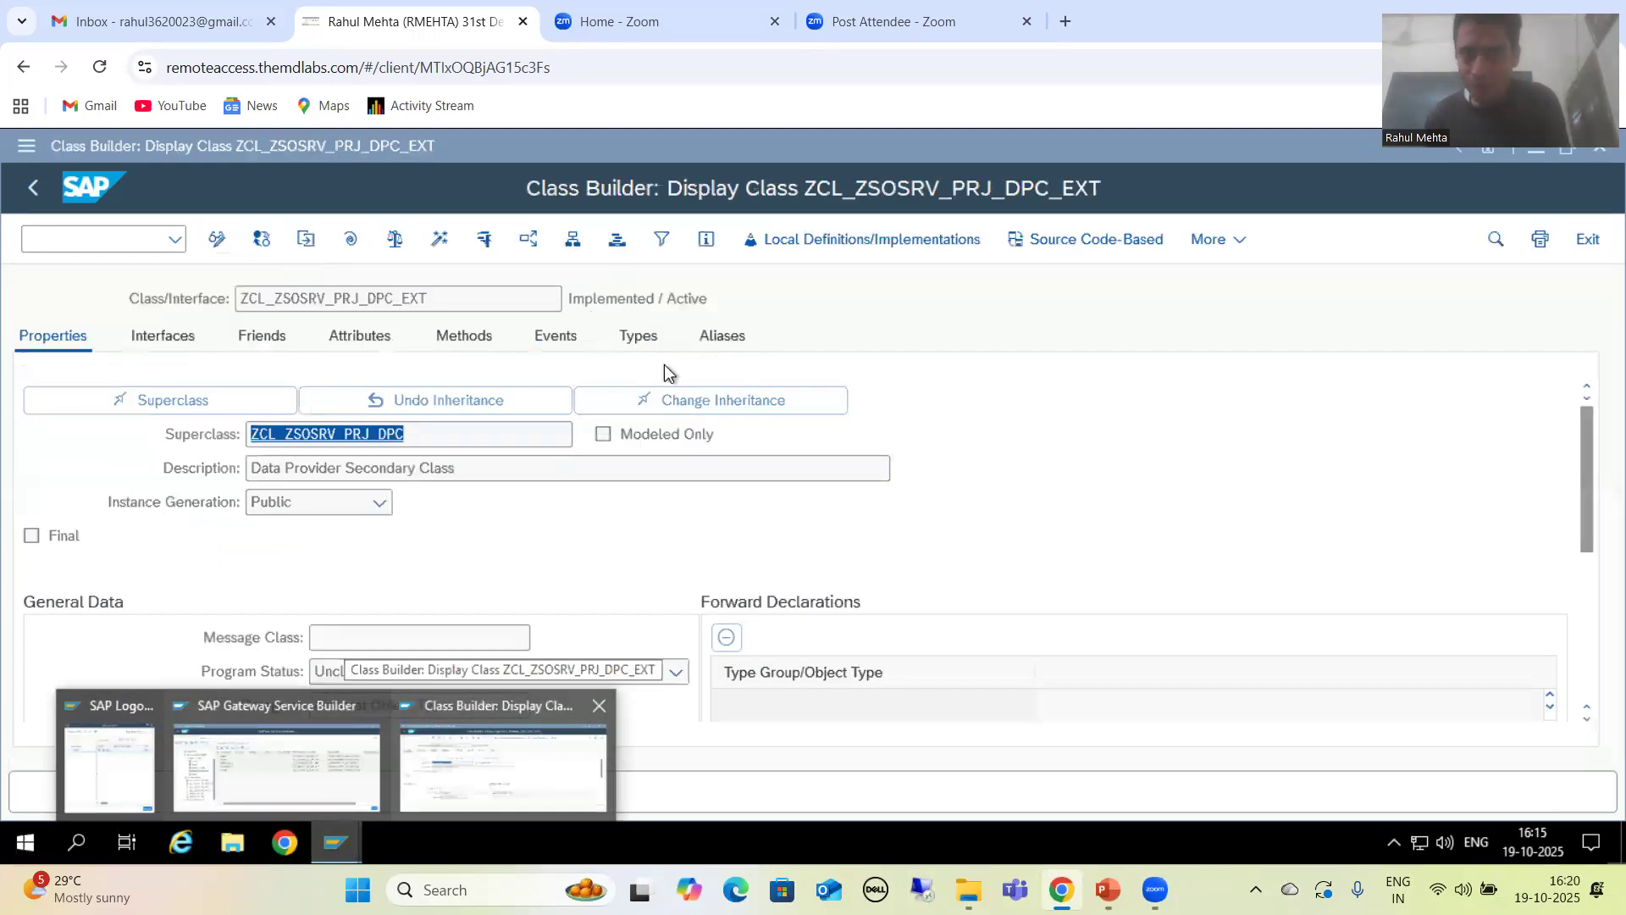
click(491, 339)
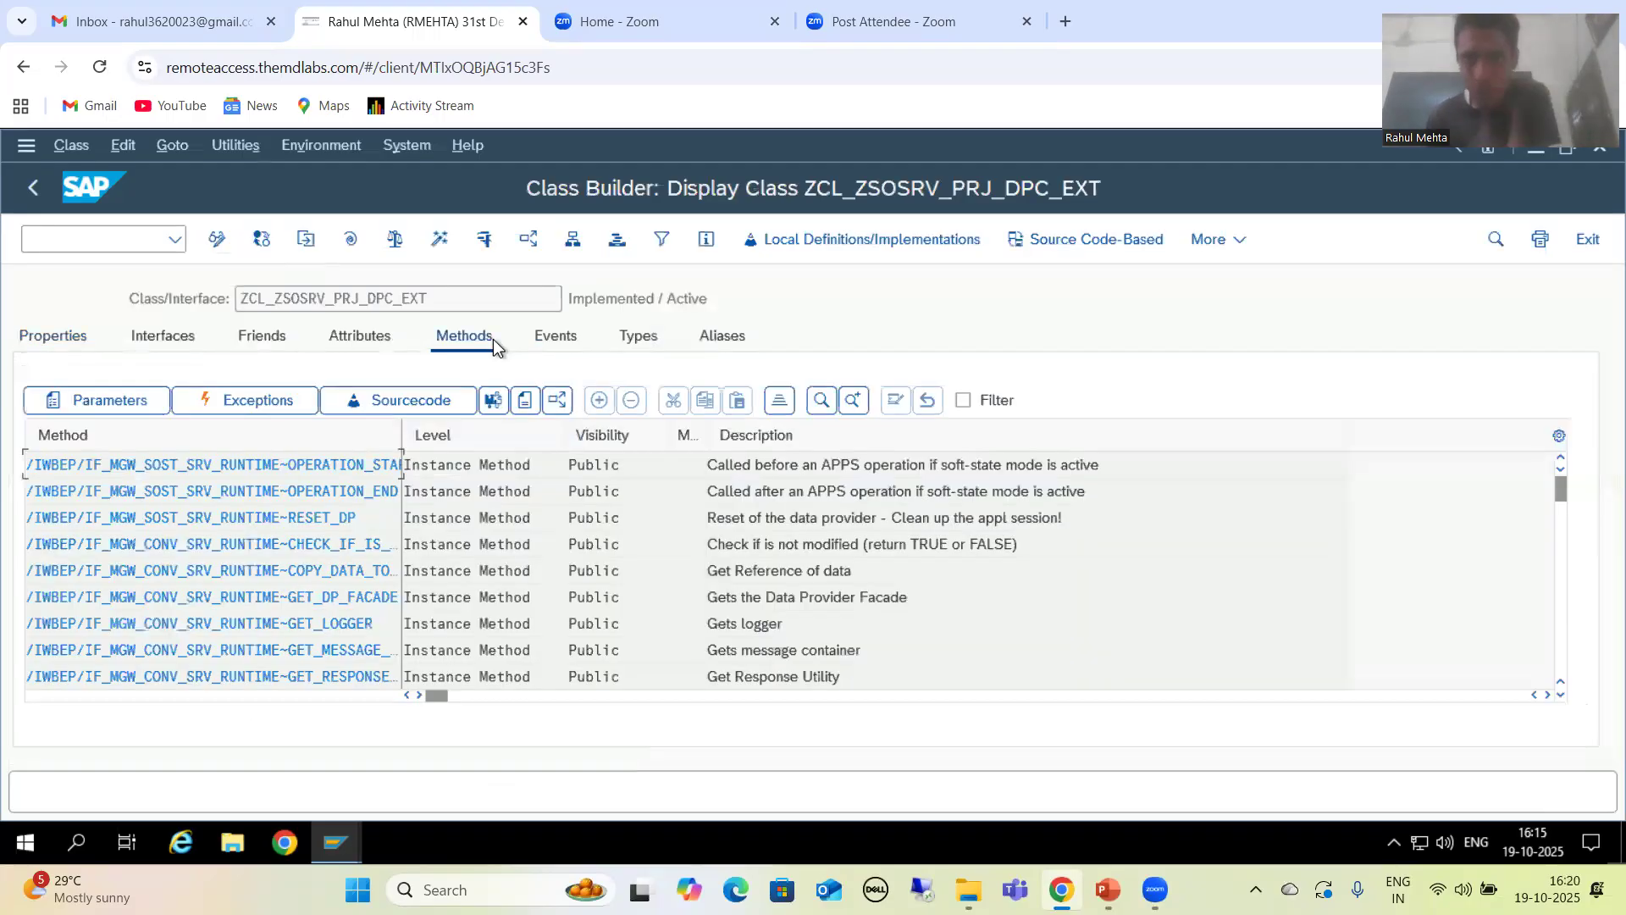
drag(1566, 506, 1493, 653)
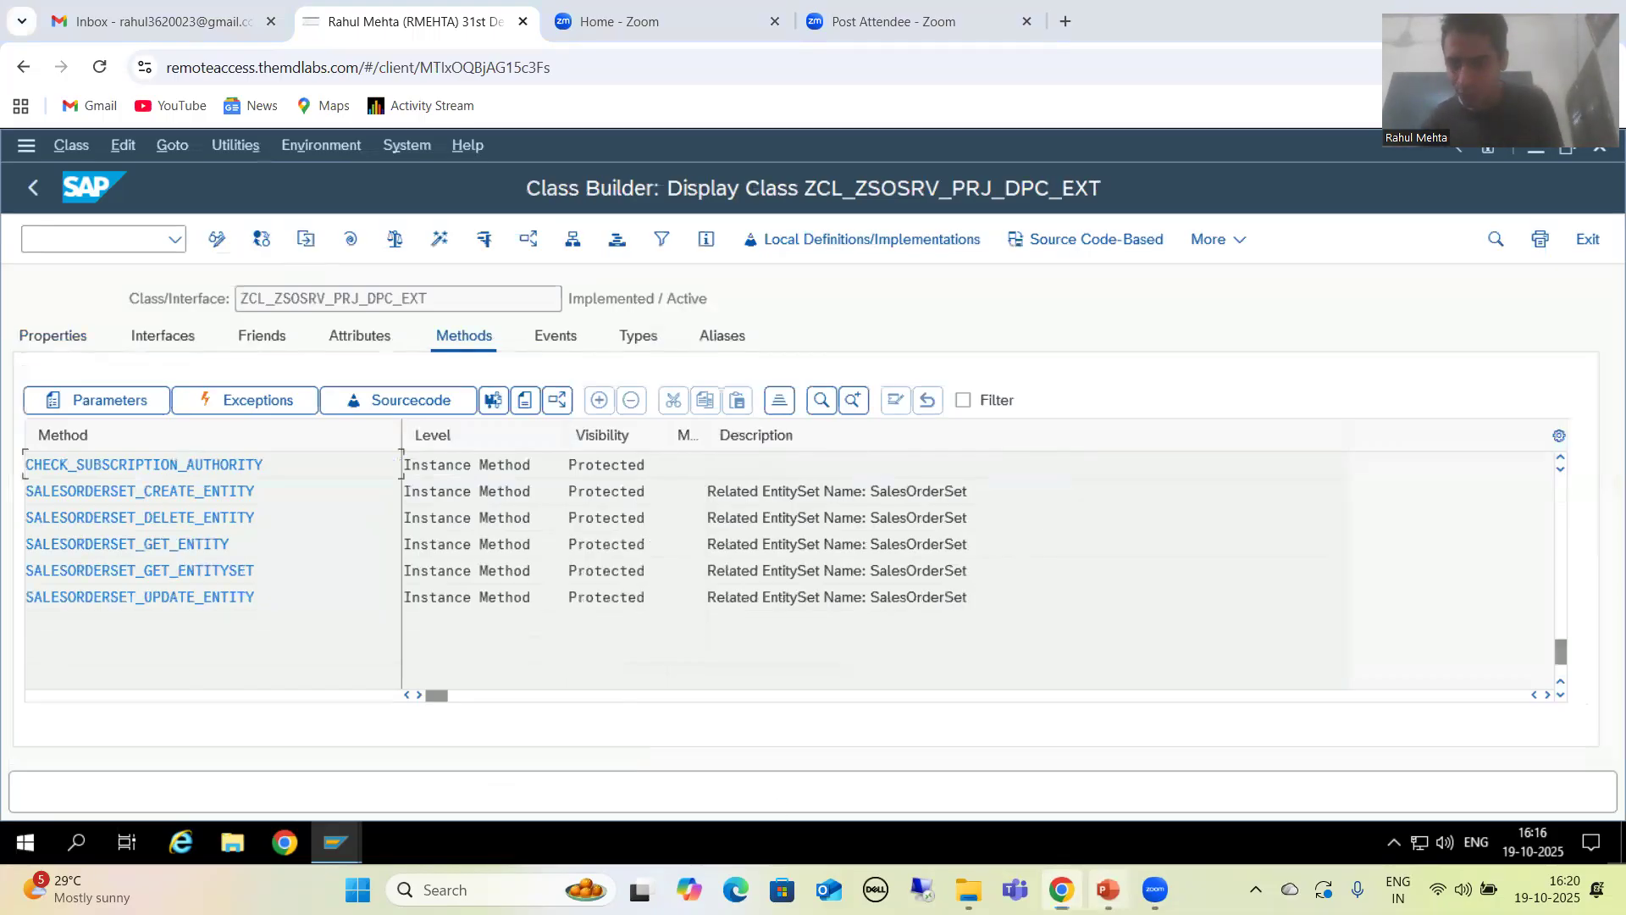
Switch back to PowerPoint and review slide 16's important point about customizing base classes and regenerating the service.
click(1107, 889)
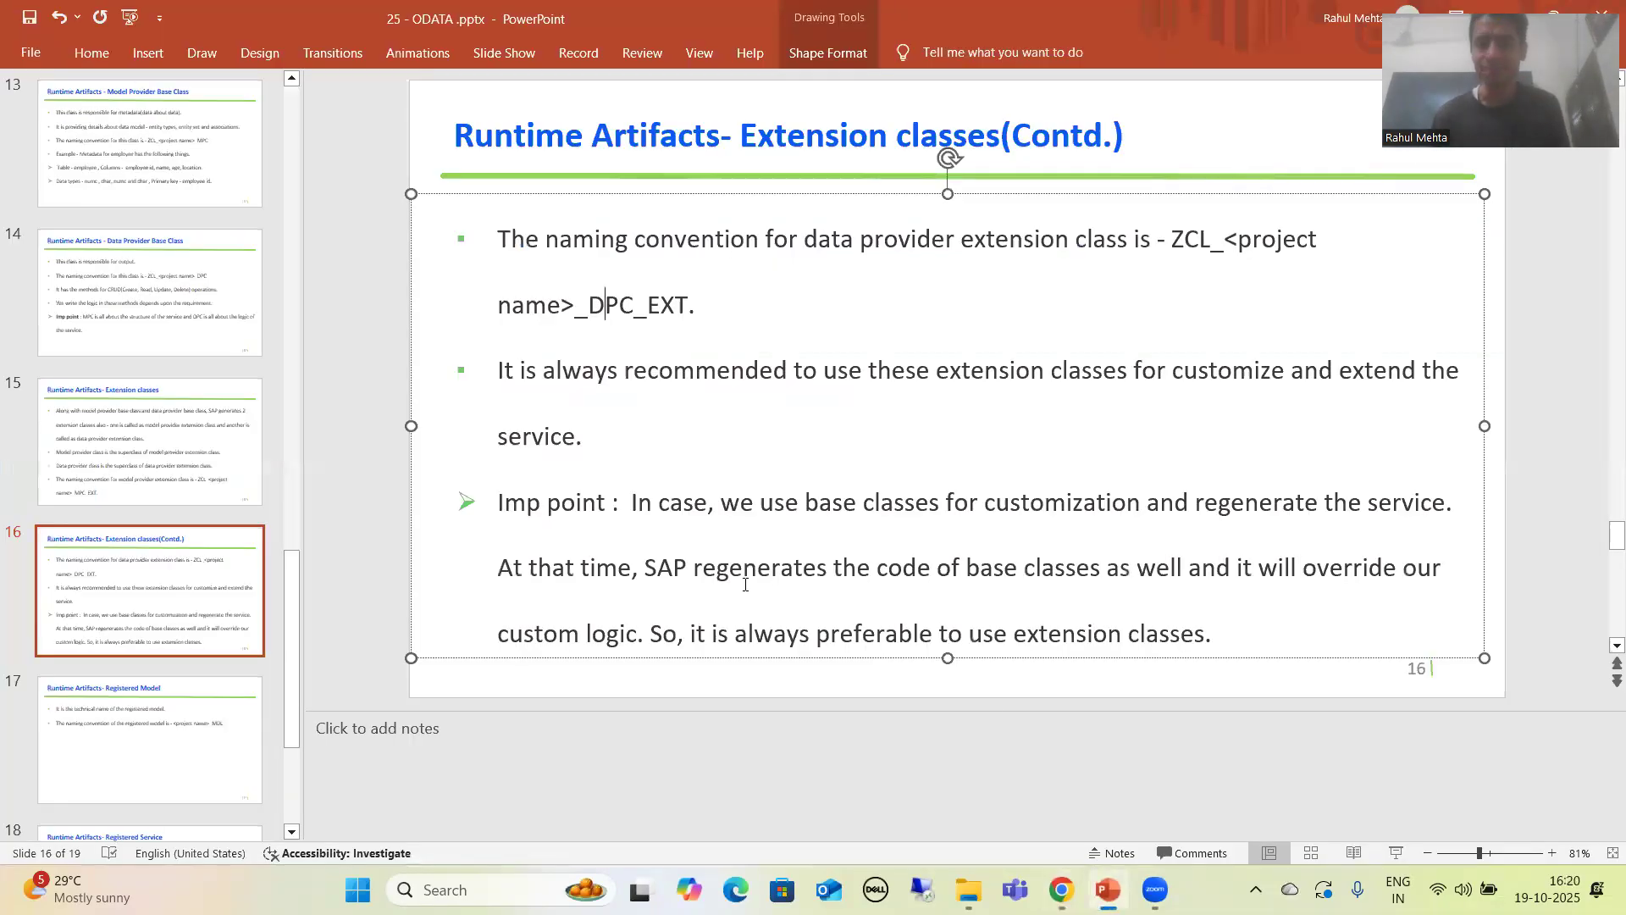
click(674, 504)
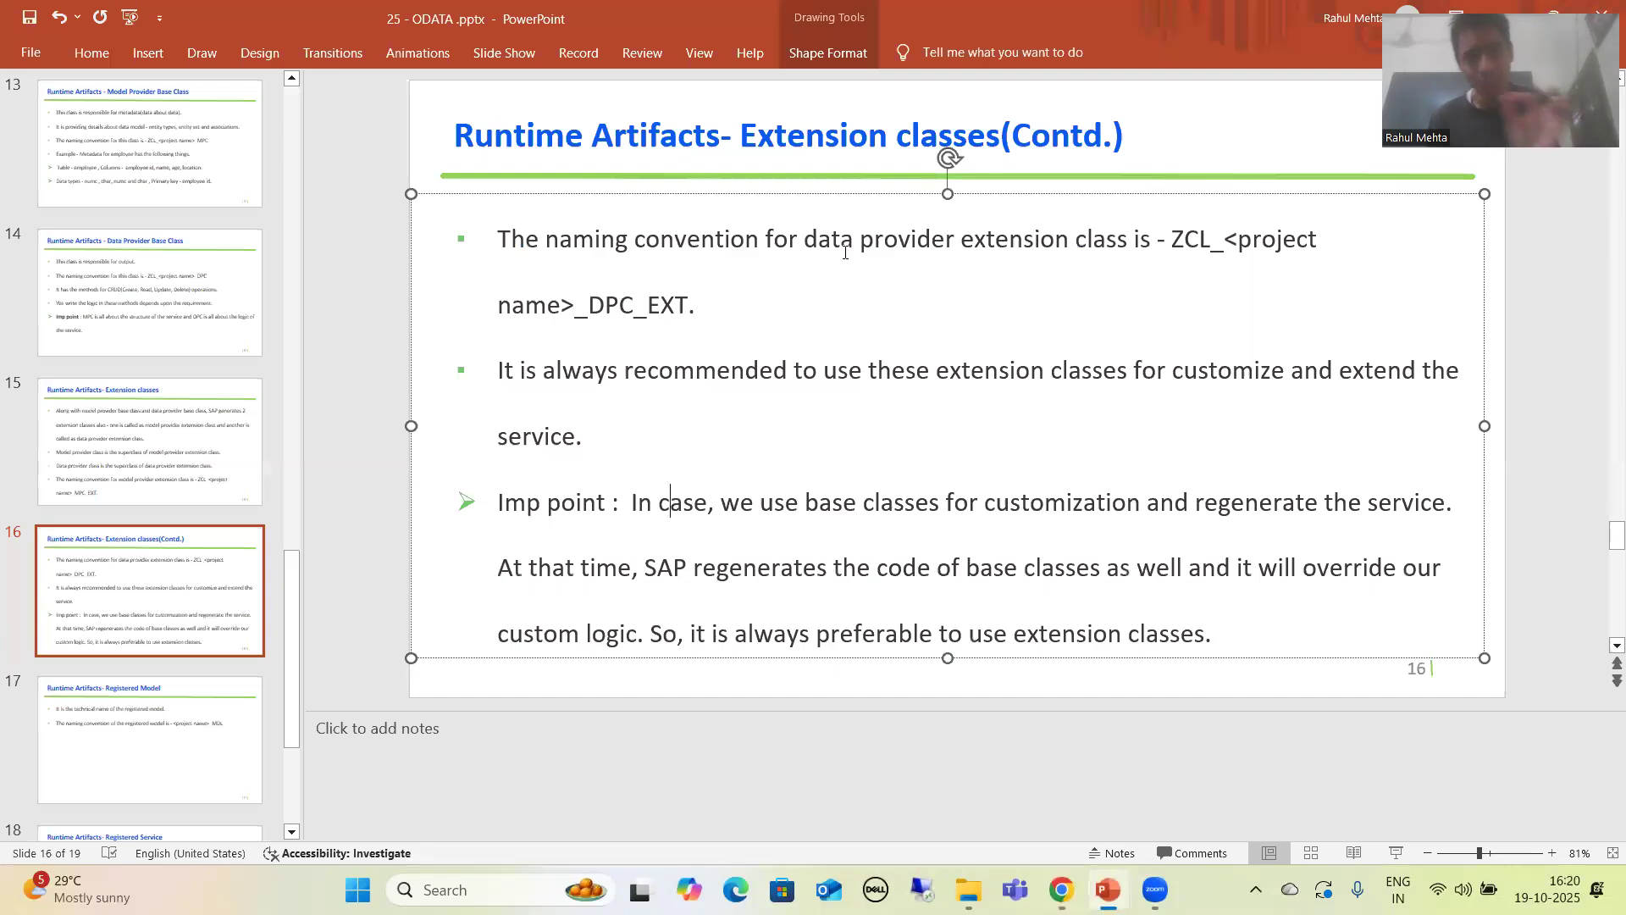